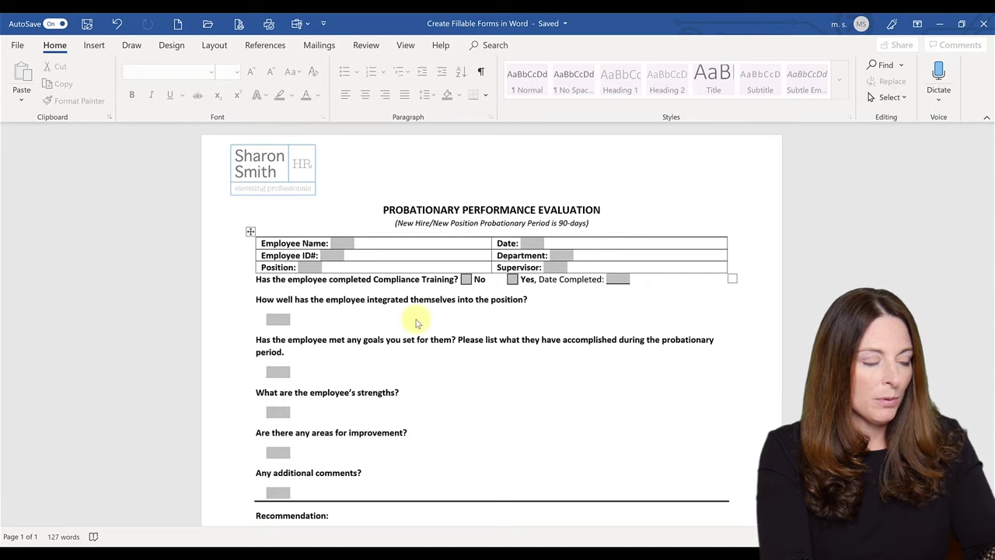
Step: Fill in the employee's name and the date 12/21/18 on the evaluation form, and mark No for Compliance Training
key("BackSpace")
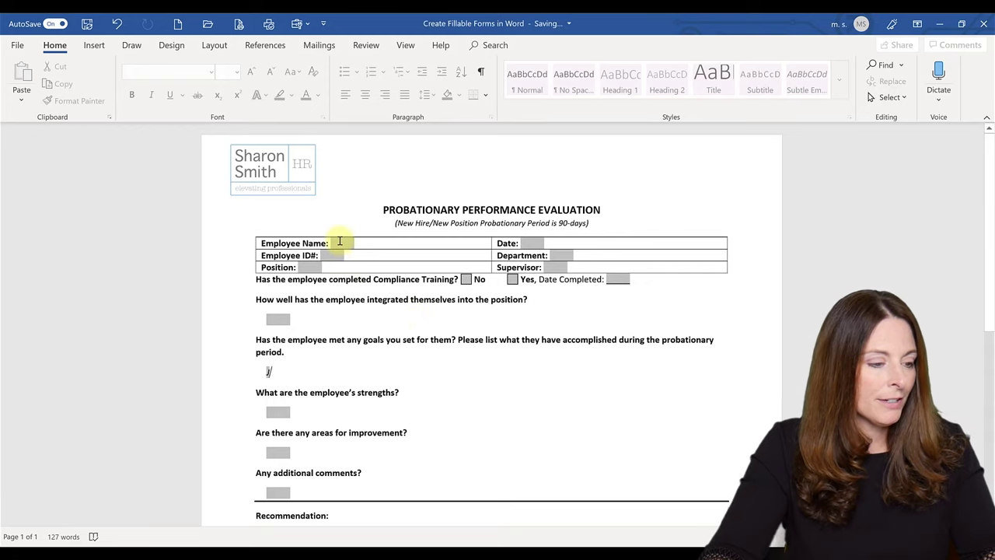
left_click(340, 242)
type("Jane")
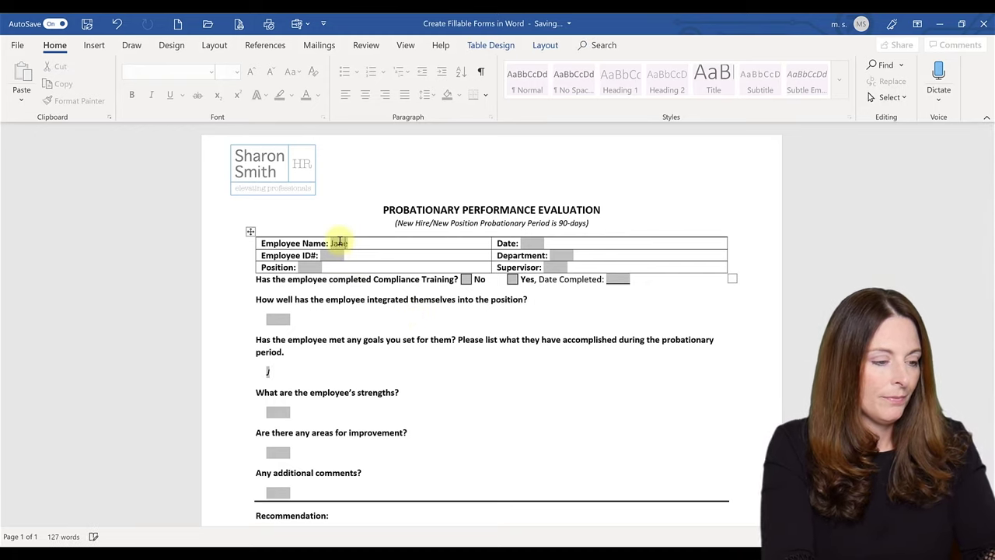
key("Tab")
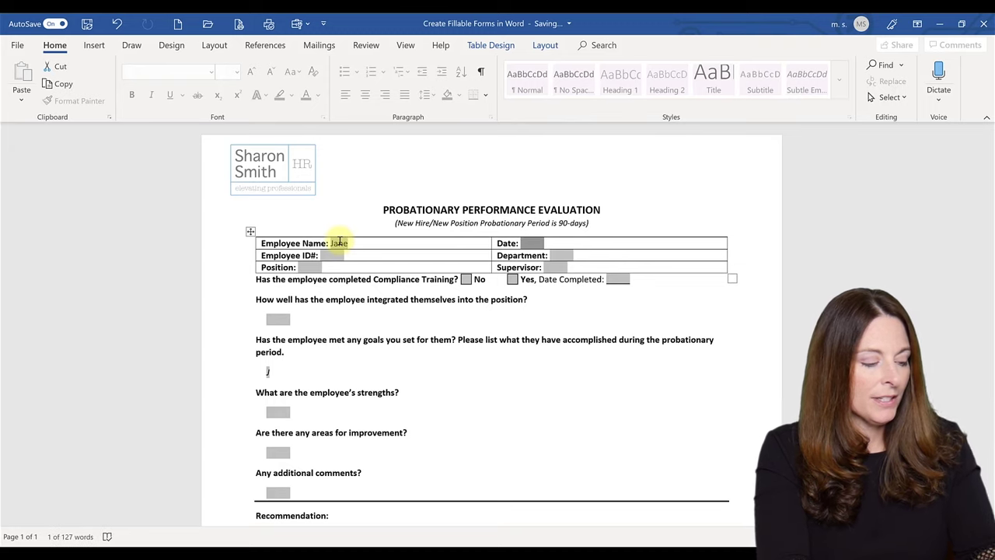
type("12/")
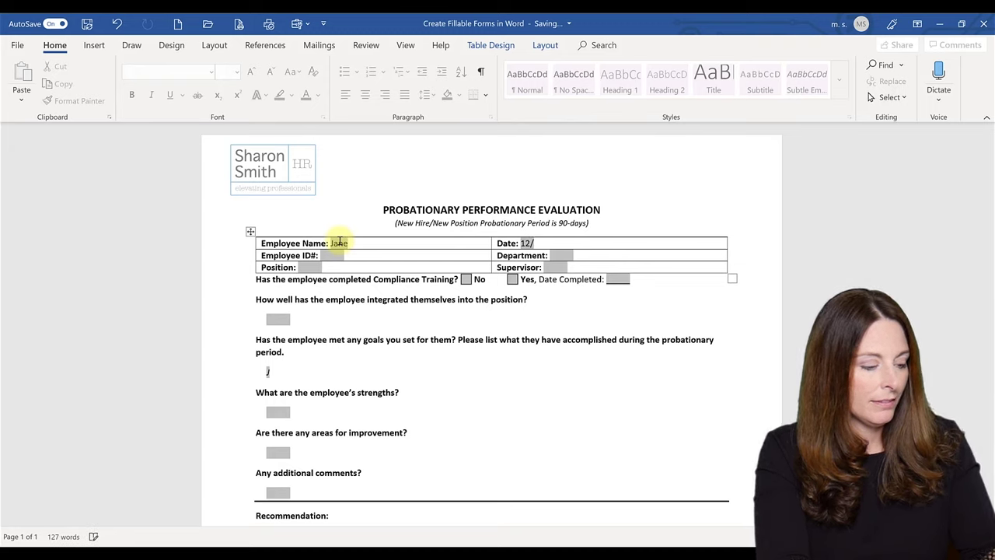
type("21/")
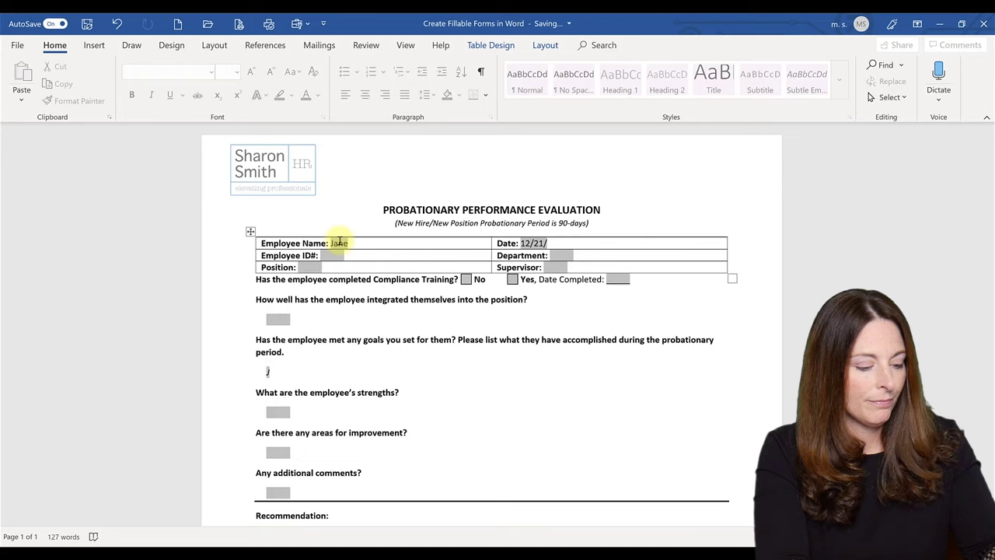
type("18")
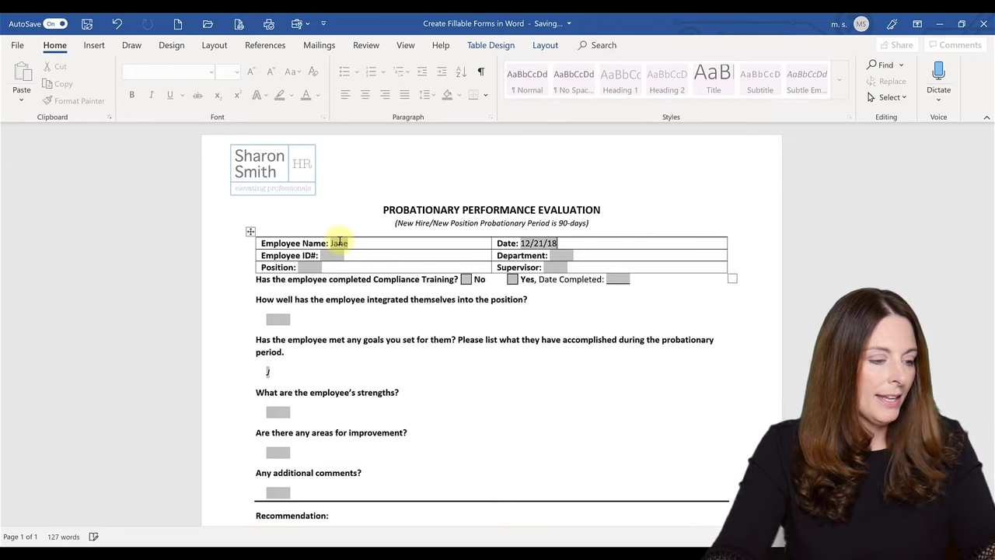
left_click(309, 267)
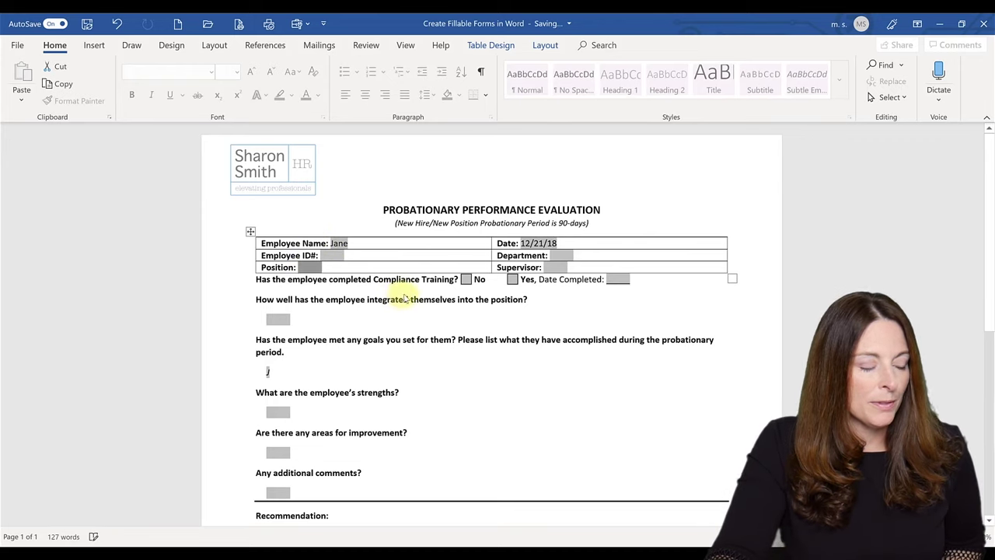
left_click(466, 280)
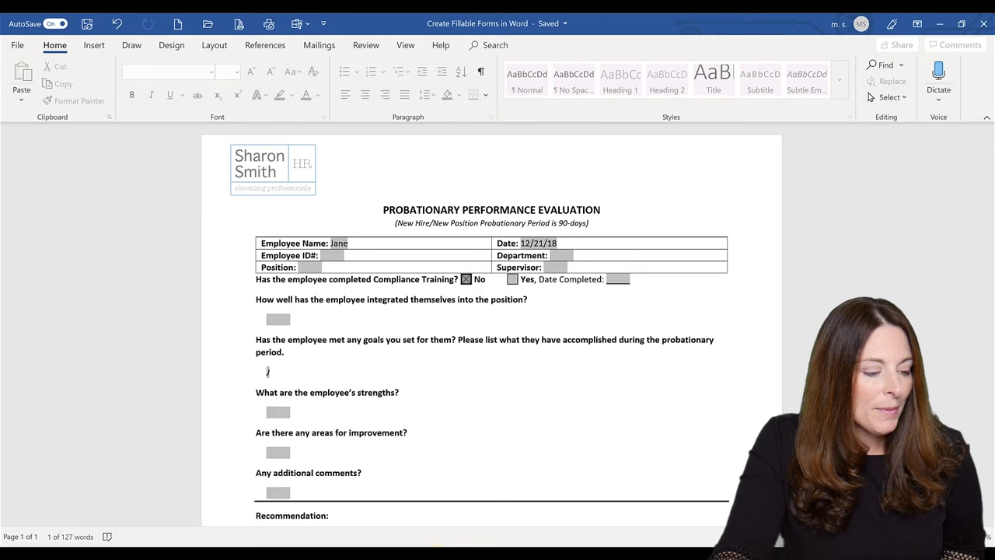
Step: Switch to the Create Fillable Forms in Word-ESC document and insert a legacy text form field after TODAY'S DATE
mouse_move(456, 535)
left_click(476, 519)
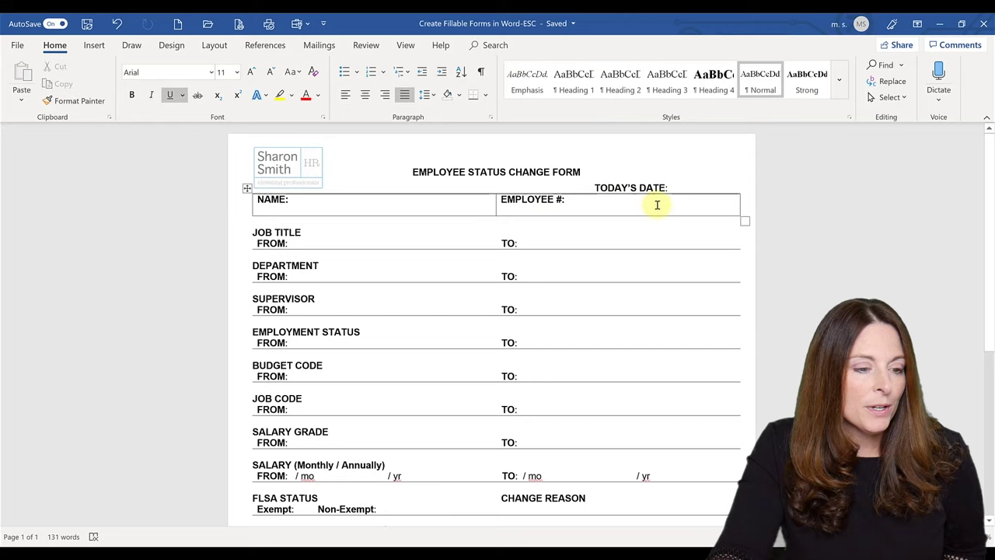
left_click(677, 187)
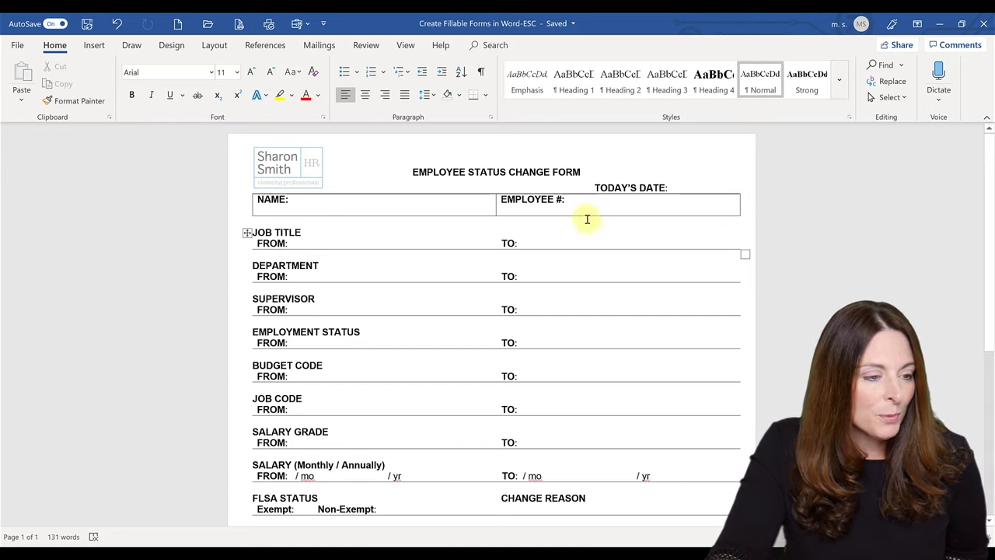
left_click(495, 45)
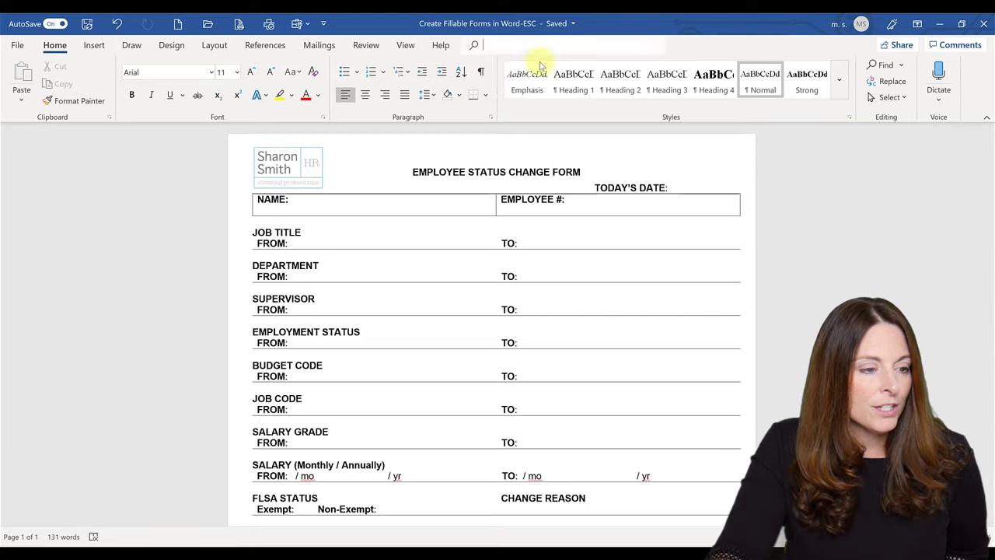
type("legac")
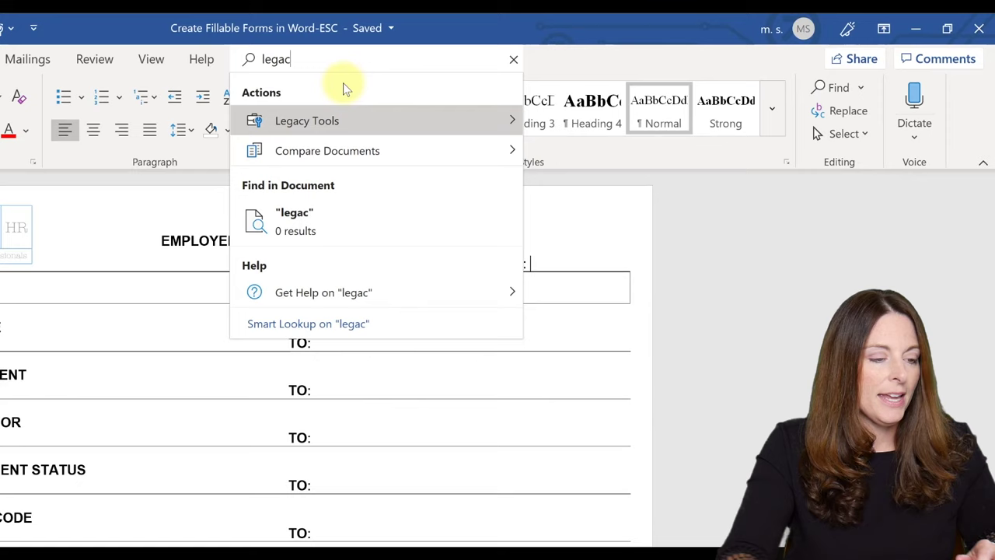
mouse_move(352, 122)
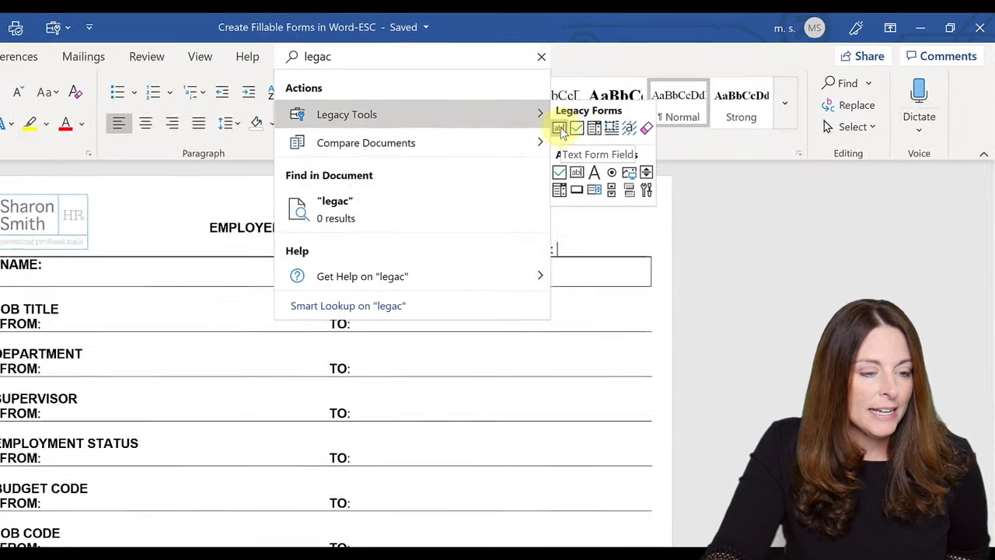
left_click(580, 124)
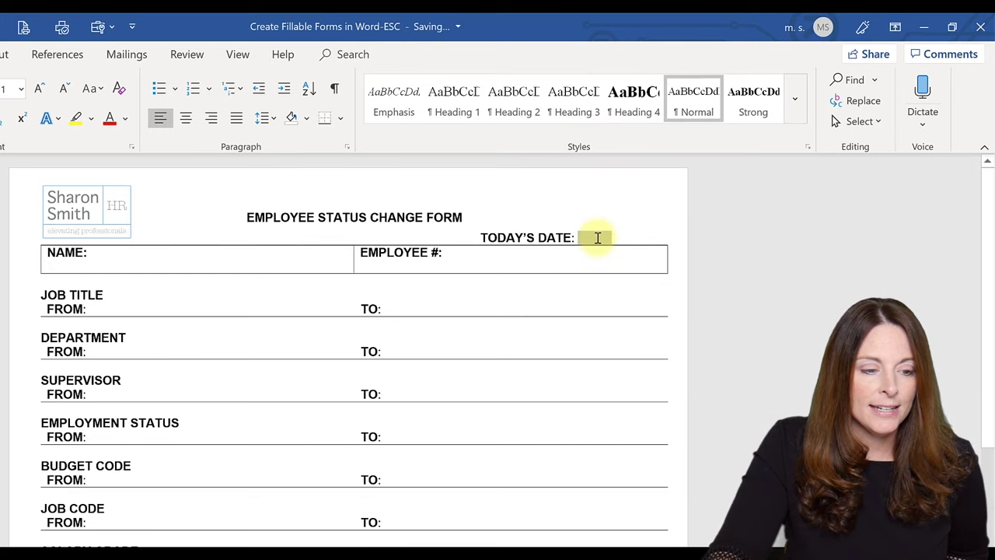
Step: Set the font size of the TODAY'S DATE form field to 12
left_click(598, 238)
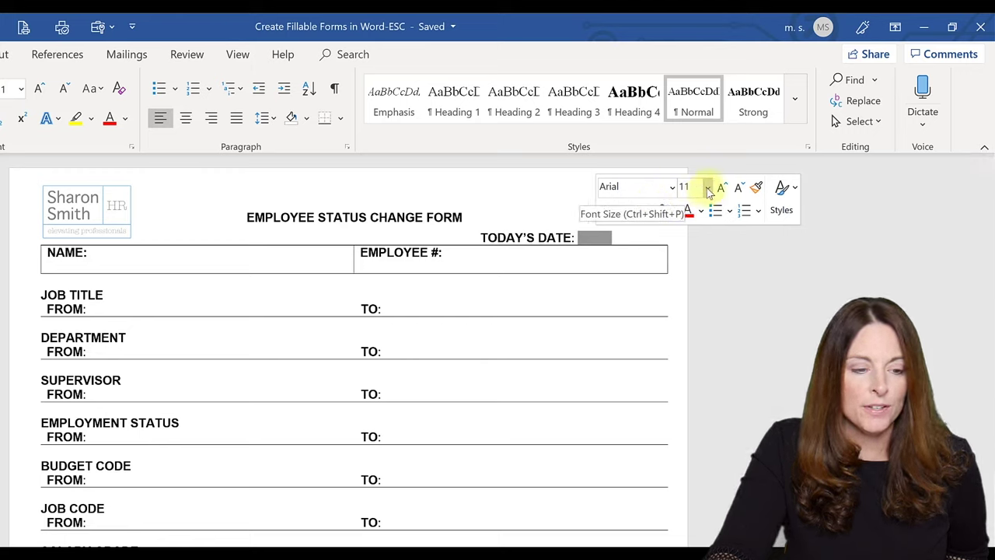
left_click(707, 188)
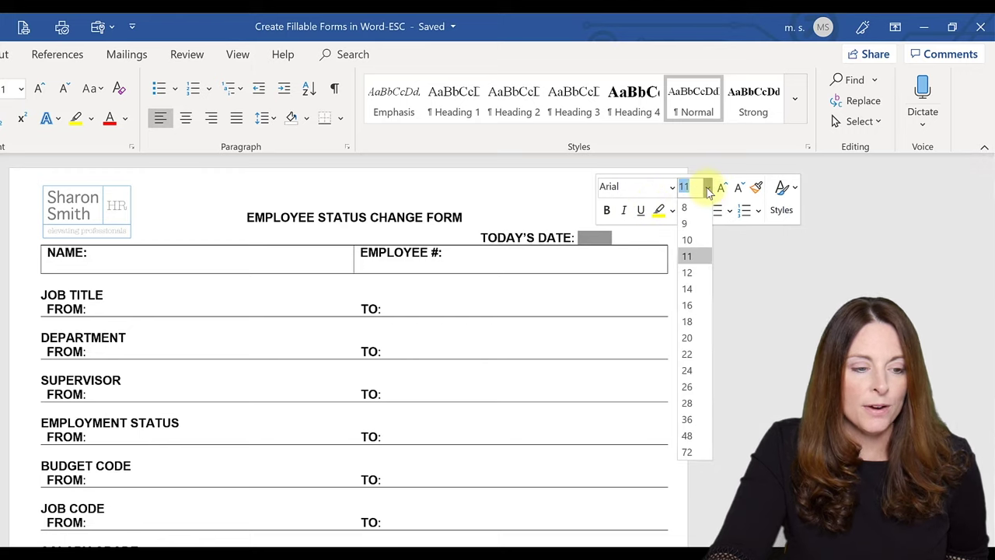
left_click(688, 273)
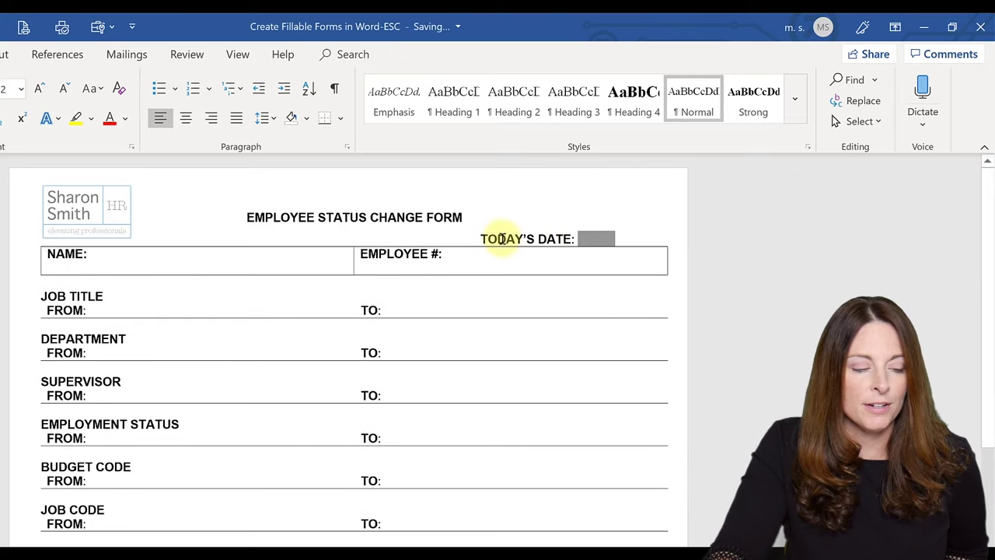
left_click(502, 239)
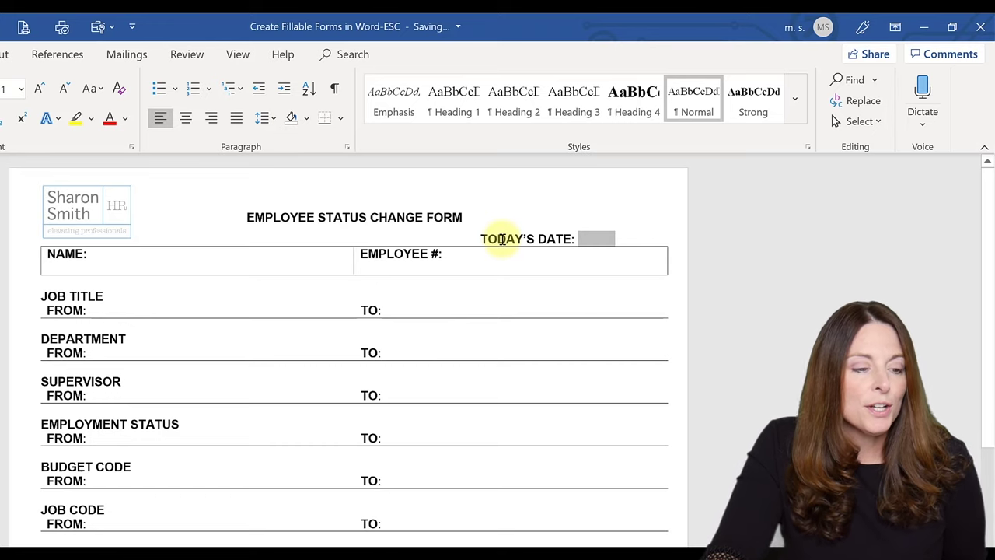
Step: Copy the date's text form field into the table after NAME and after EMPLOYEE #
left_click(600, 240)
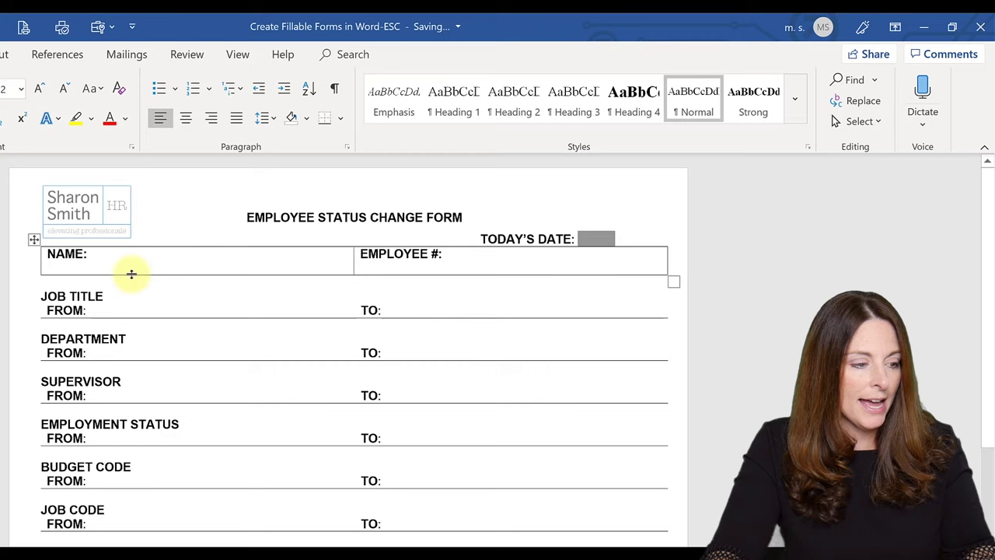
left_click(165, 258)
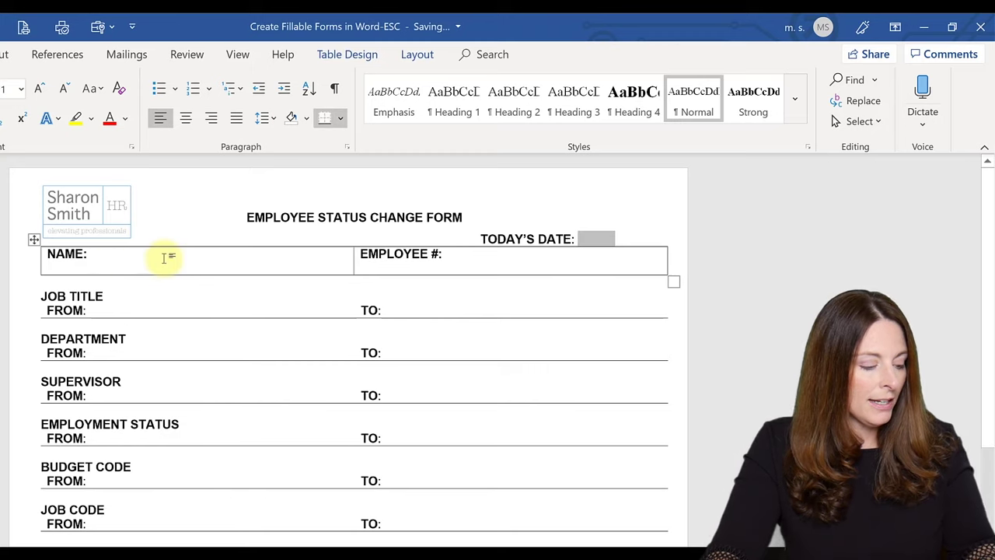
key("ctrl+v")
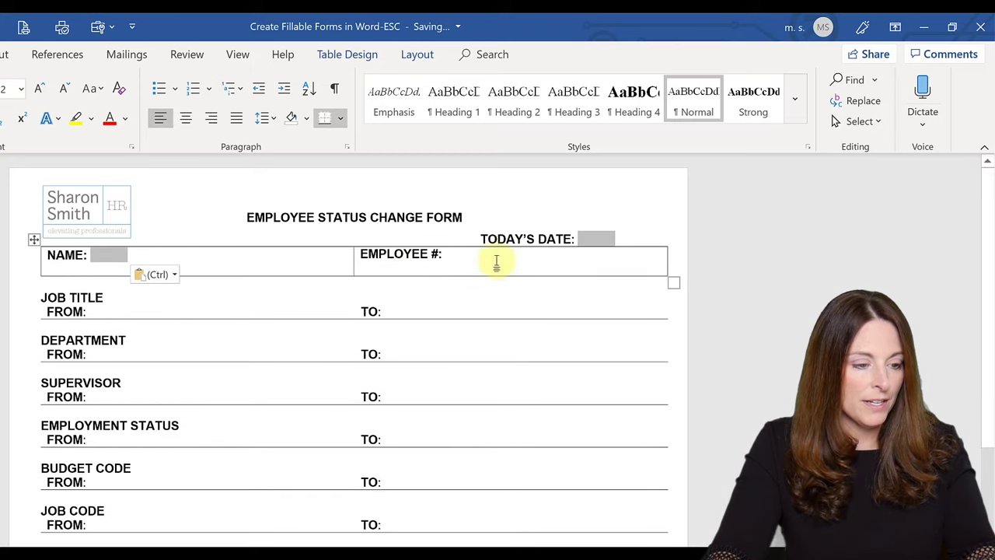
left_click(499, 261)
key("ctrl+v")
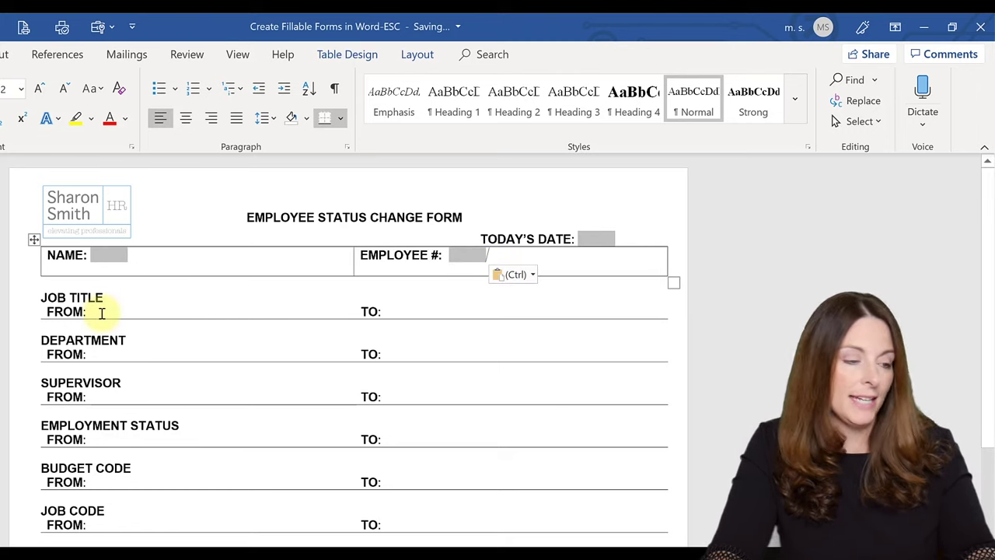
Step: Paste the copied text form field after FROM and TO in the JOB TITLE, DEPARTMENT and SUPERVISOR sections
left_click(138, 311)
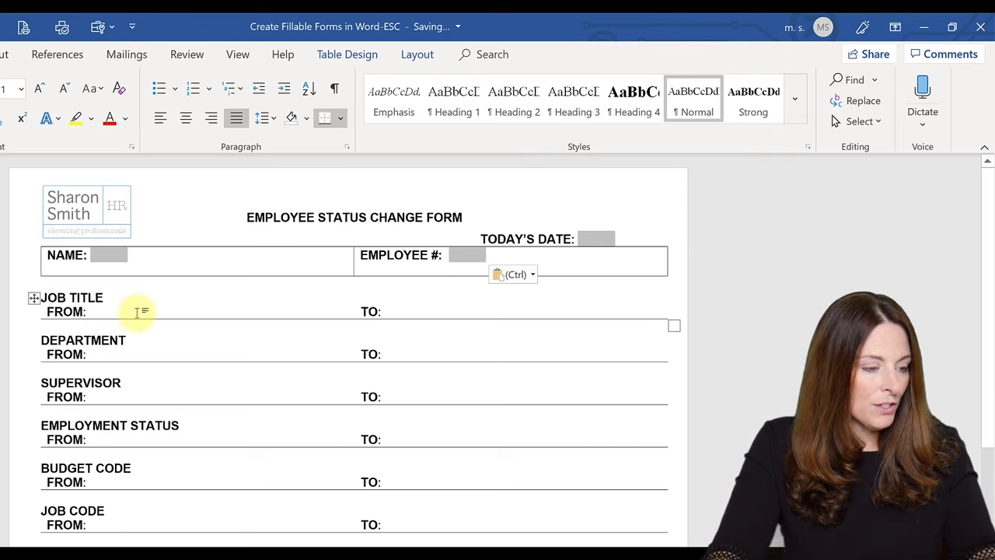
key("ctrl+v")
left_click(395, 312)
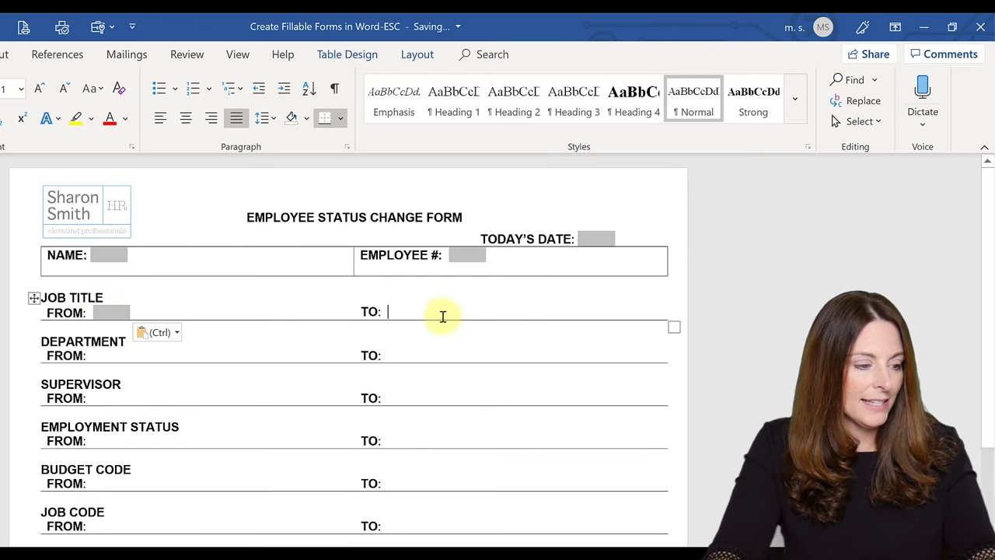
key("ctrl+v")
left_click(95, 355)
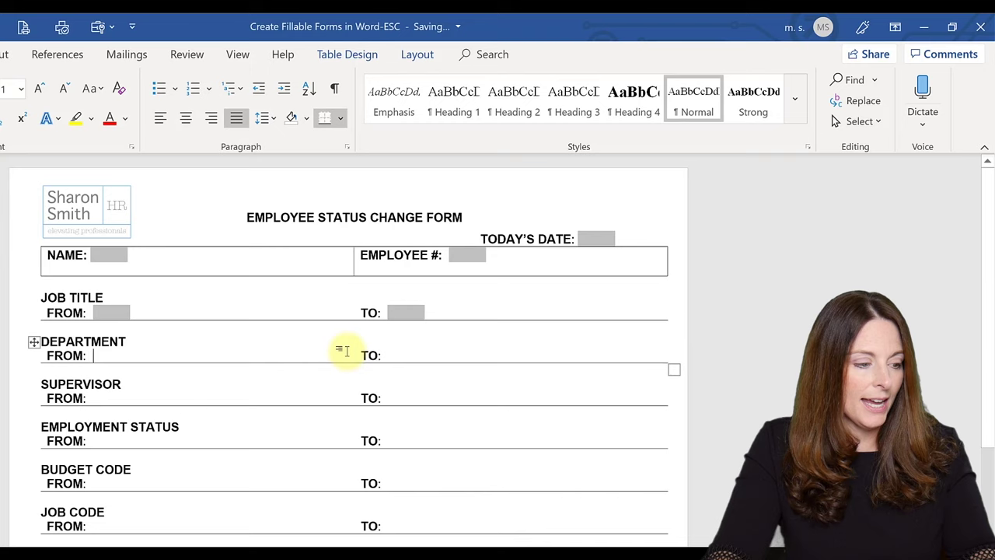
key("ctrl+v")
left_click(408, 355)
key("ctrl+v")
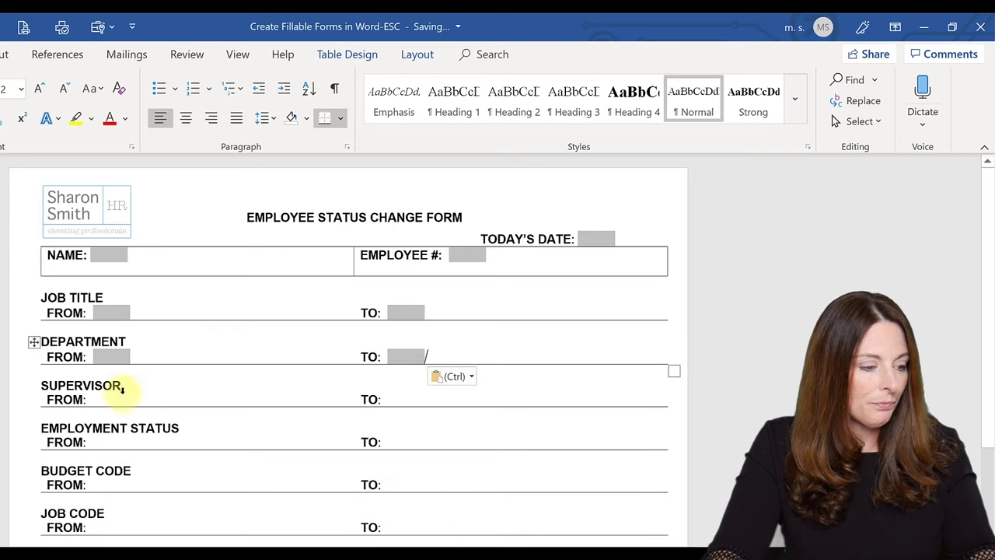
left_click(121, 398)
key("ctrl+v")
left_click(413, 399)
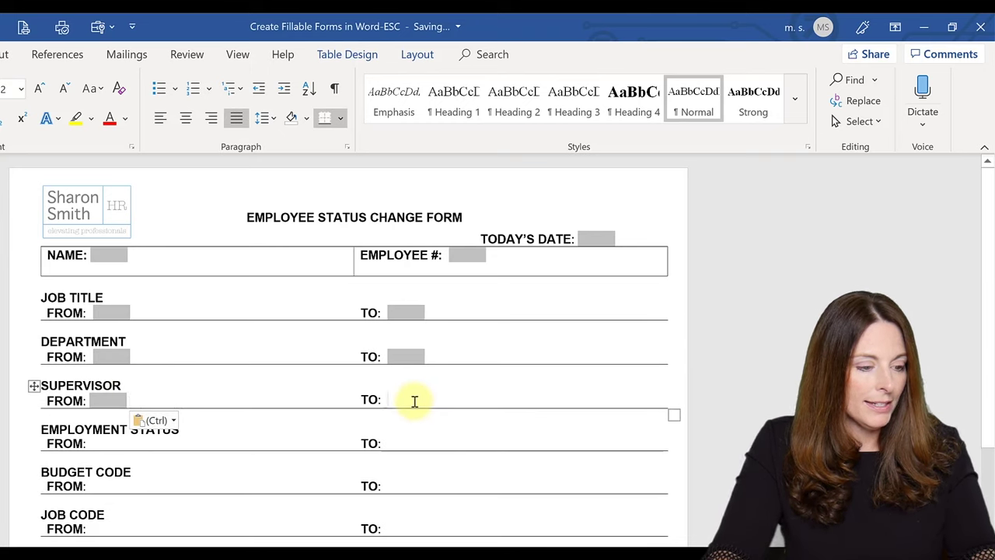
key("ctrl+v")
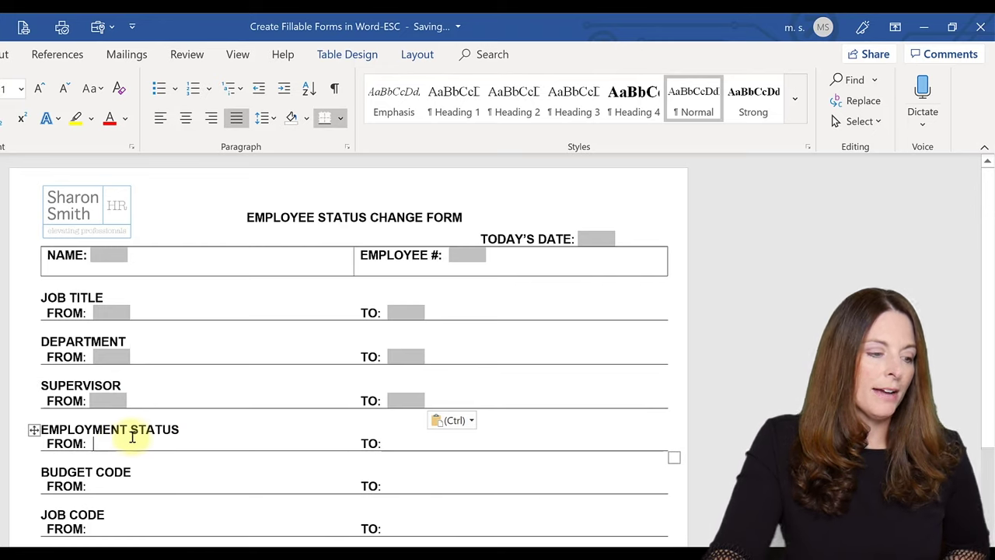
Step: Insert a legacy drop-down form field after FROM in the EMPLOYMENT STATUS section
left_click(162, 437)
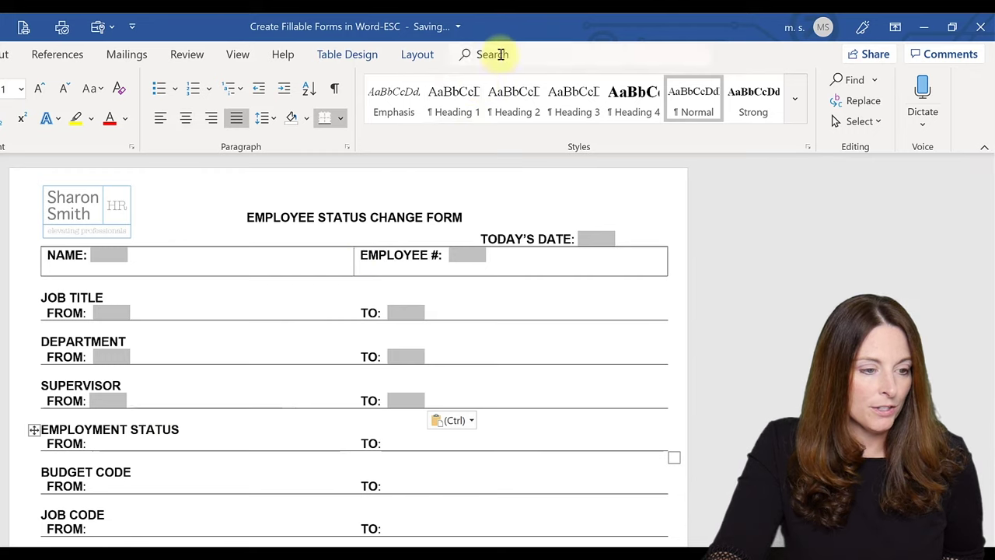
left_click(500, 54)
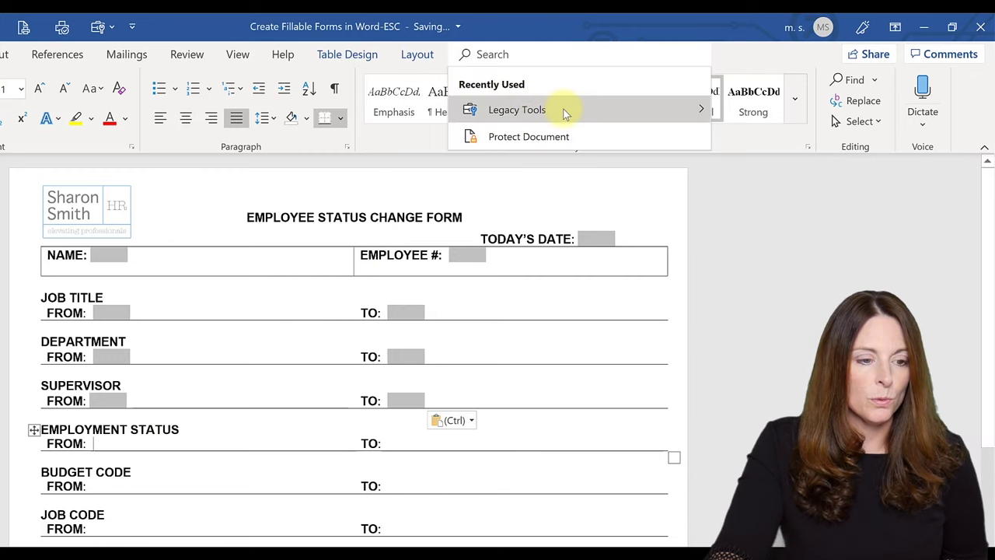
mouse_move(677, 107)
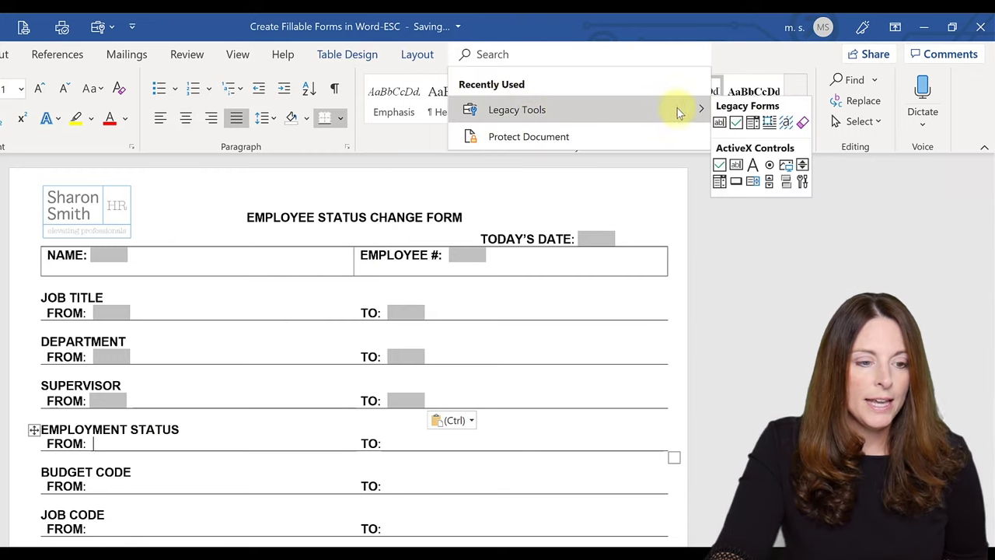
left_click(754, 123)
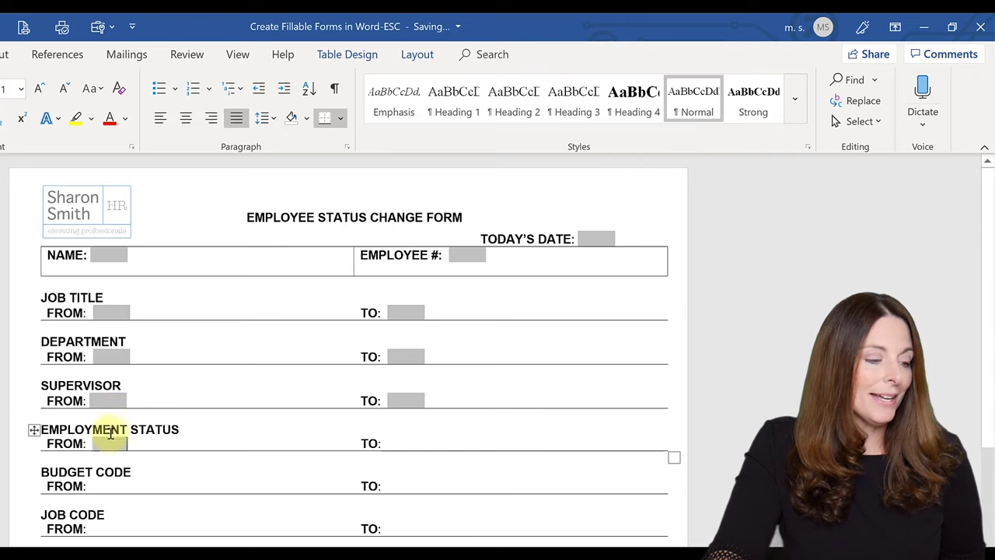
Step: Add the items Please Select and Active to the drop-down form field after FROM in the EMPLOYMENT STATUS section
left_click(110, 444)
double_click(110, 444)
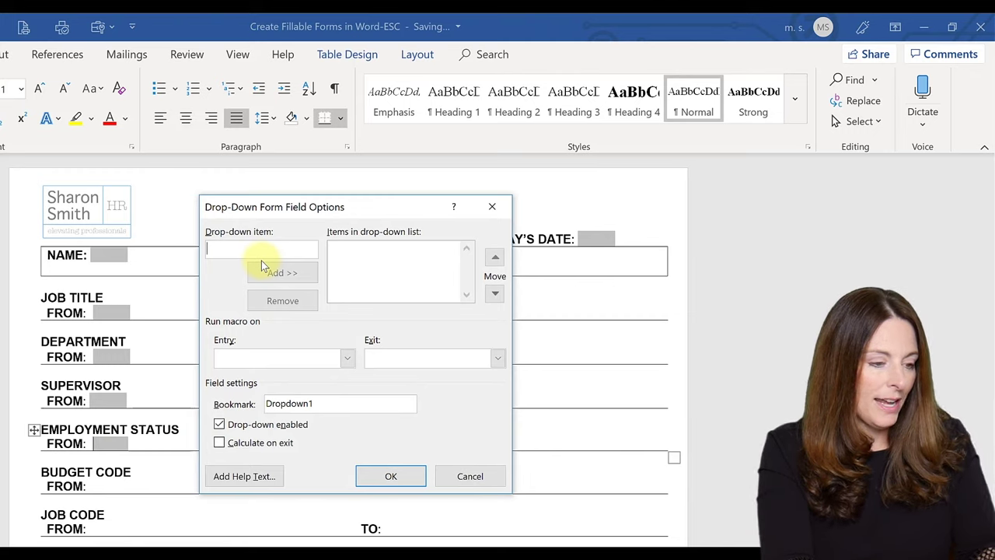
type("Please ")
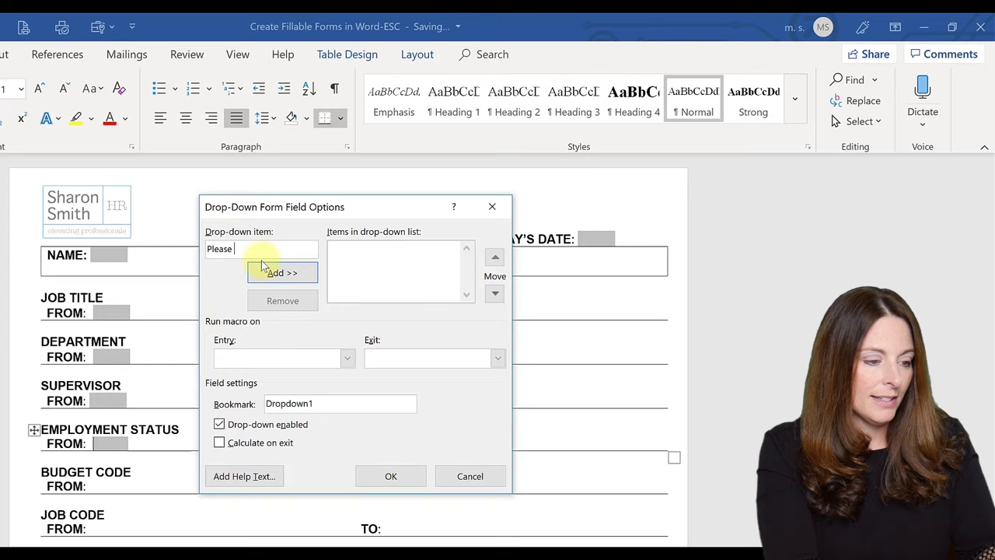
type("Select")
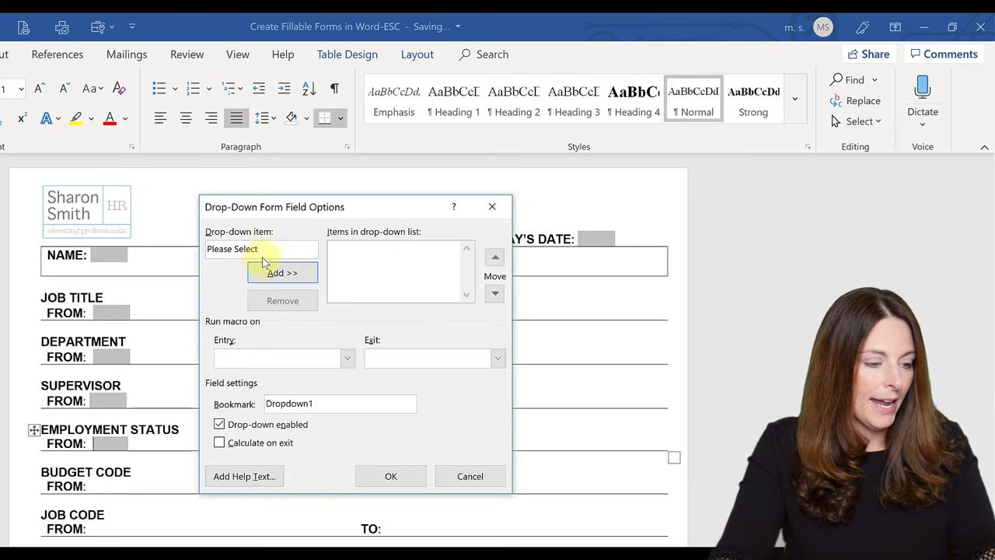
left_click(279, 276)
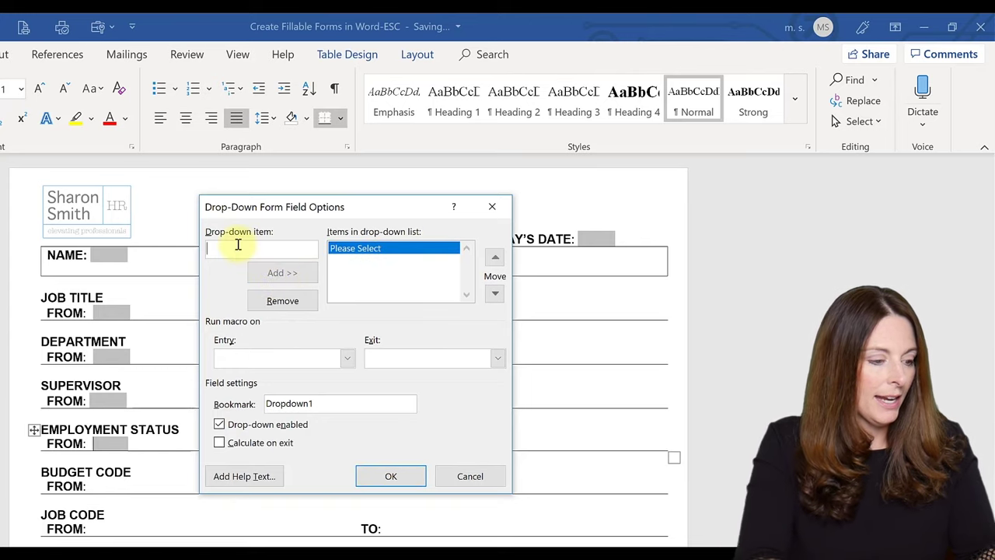
type("Active")
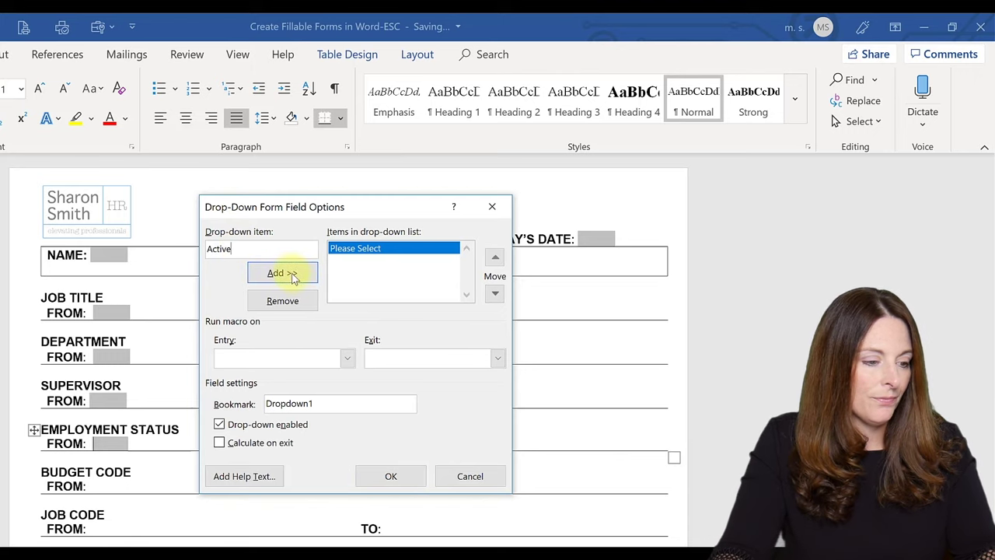
left_click(286, 273)
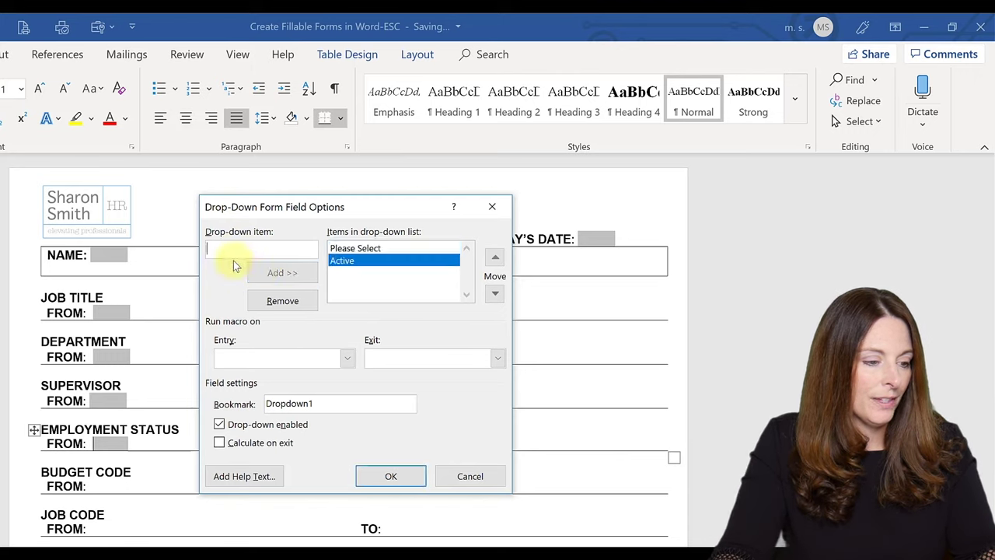
Step: Add the drop-down items On Leave and Inactive, and move Inactive above On Leave in the list
type("On Leave")
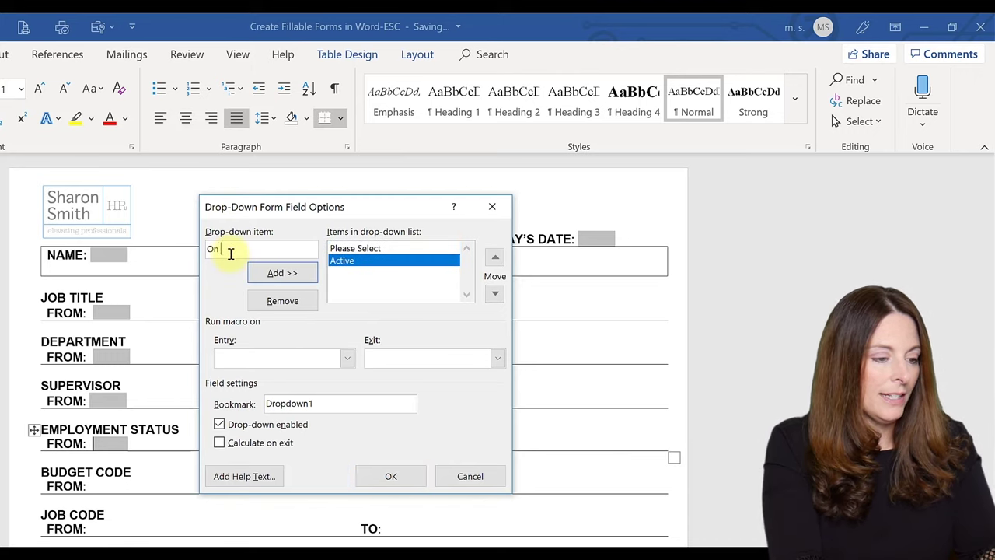
left_click(280, 273)
type("Inacti")
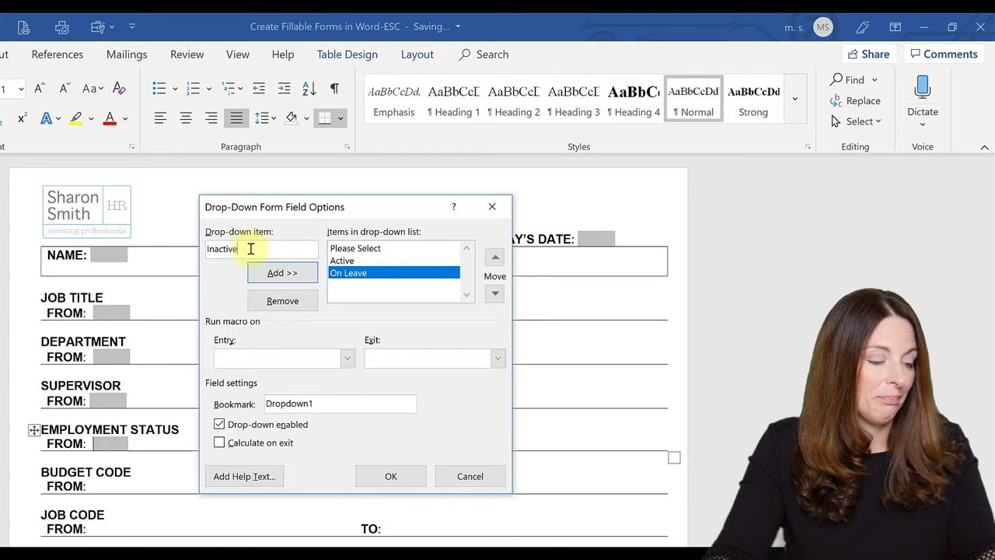
left_click(293, 272)
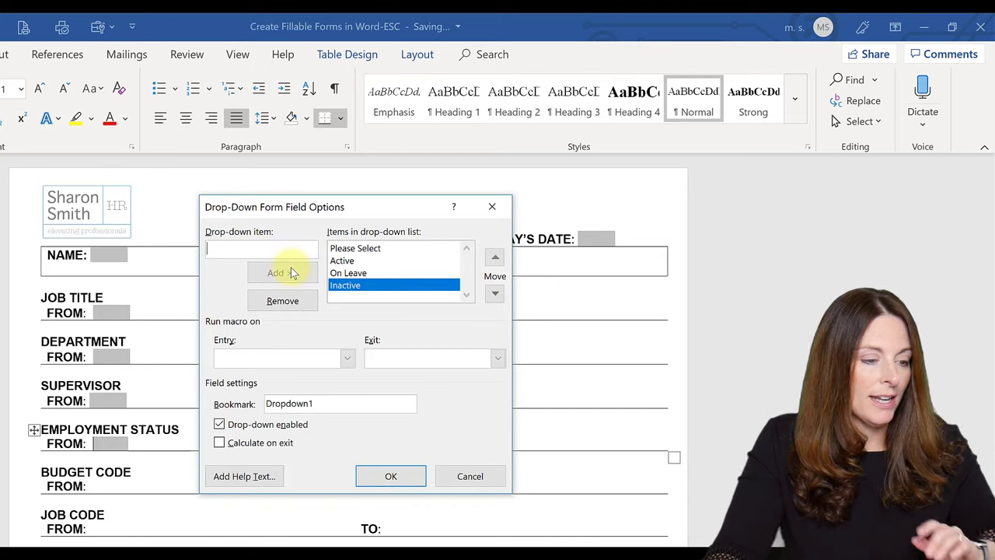
left_click(496, 258)
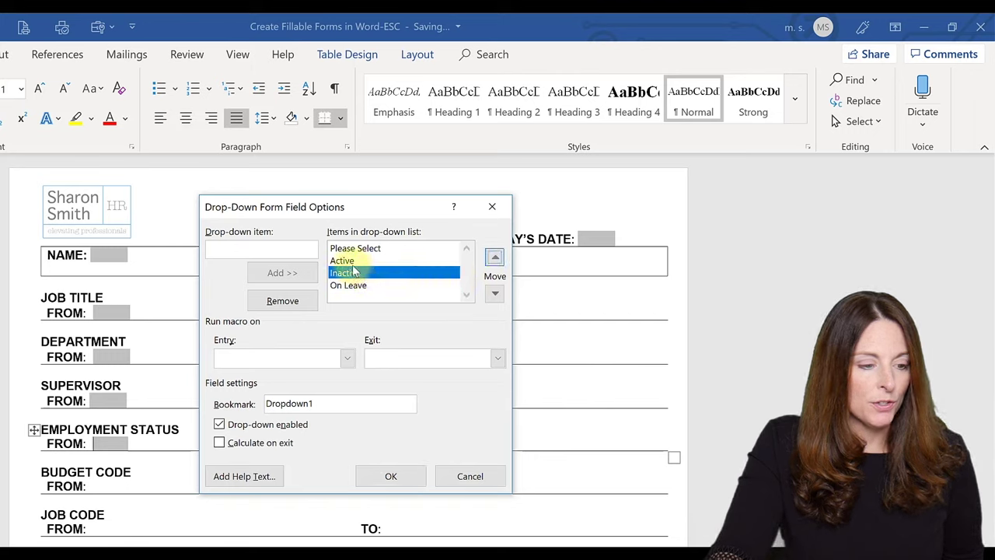
left_click(394, 476)
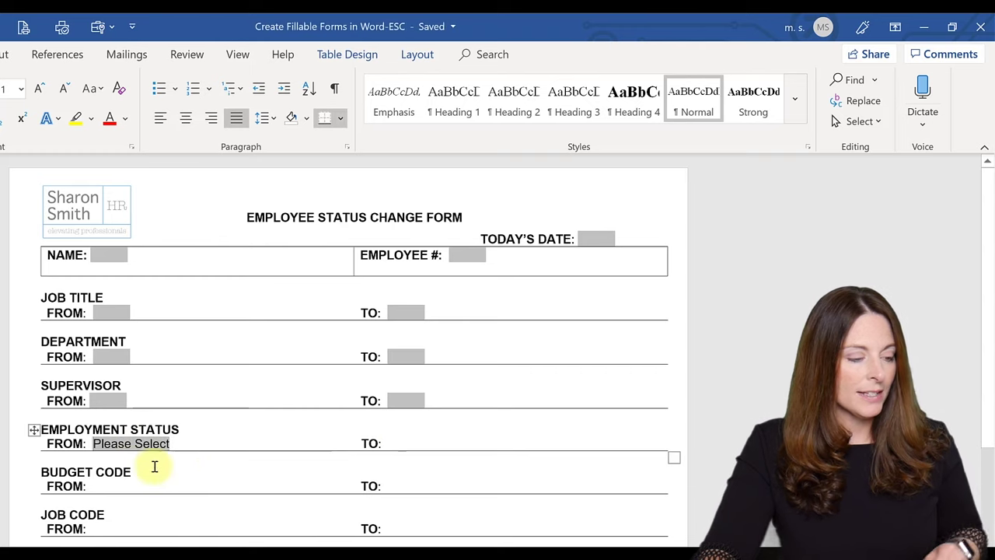
Step: Copy the Please Select drop-down field after TO in the EMPLOYMENT STATUS section
left_click(105, 441)
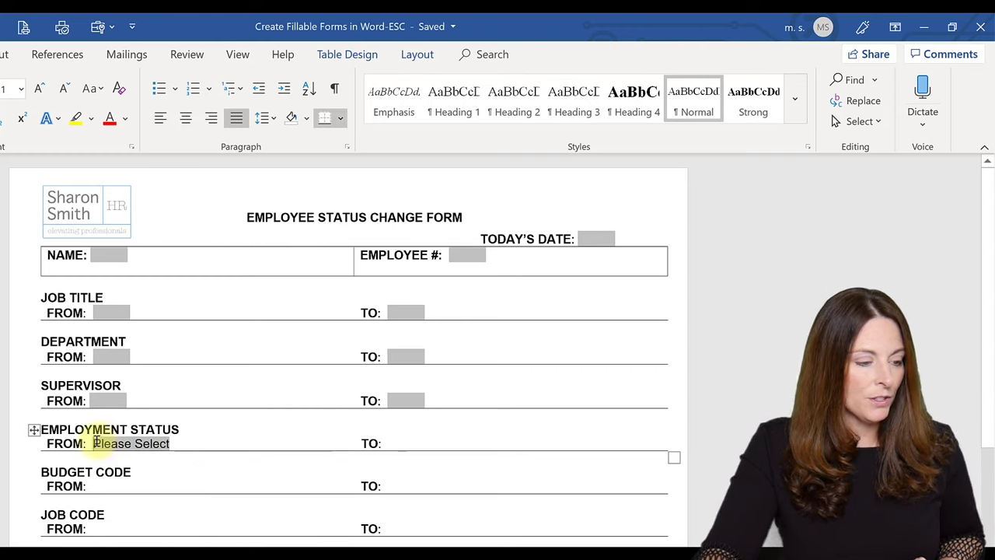
left_click_drag(97, 442, 189, 440)
key("ctrl+c")
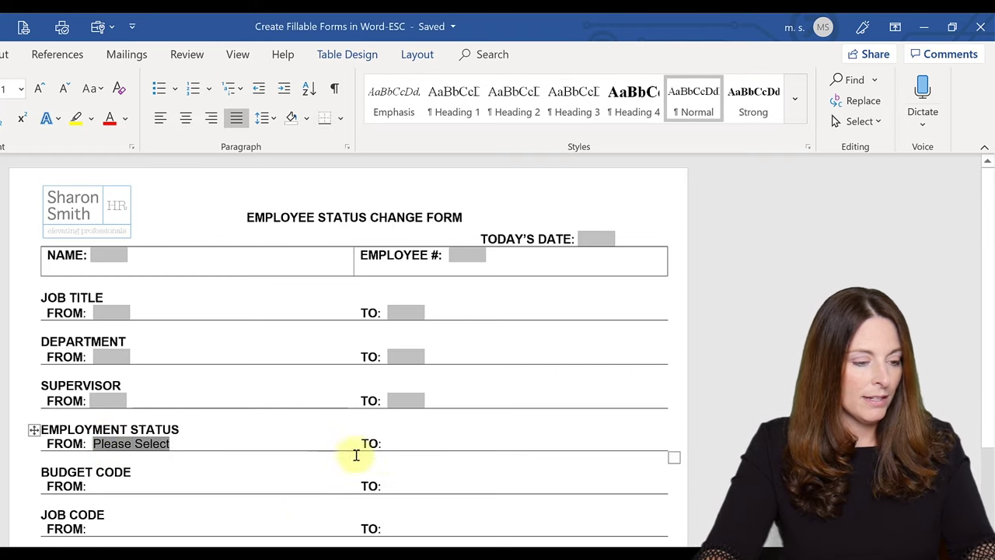
left_click(403, 443)
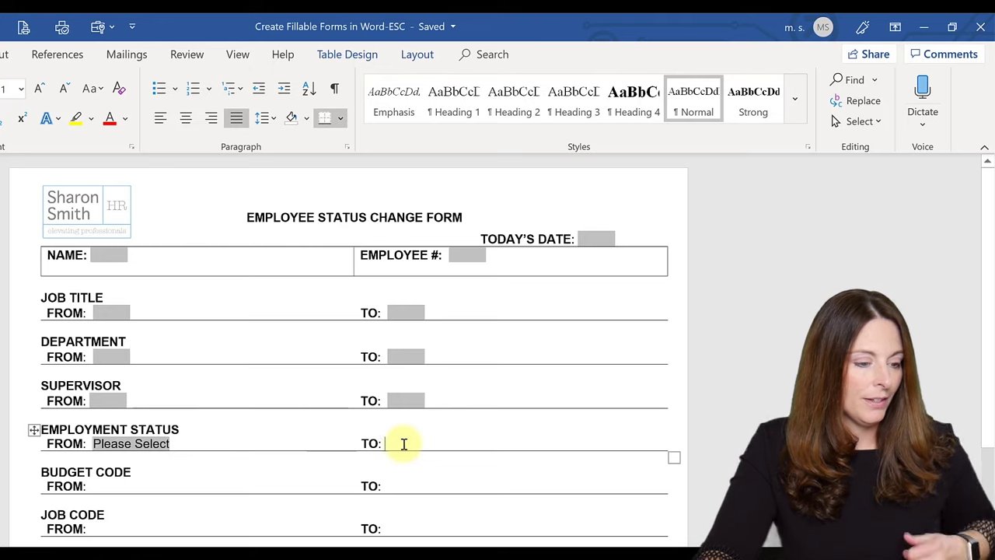
key("ctrl+v")
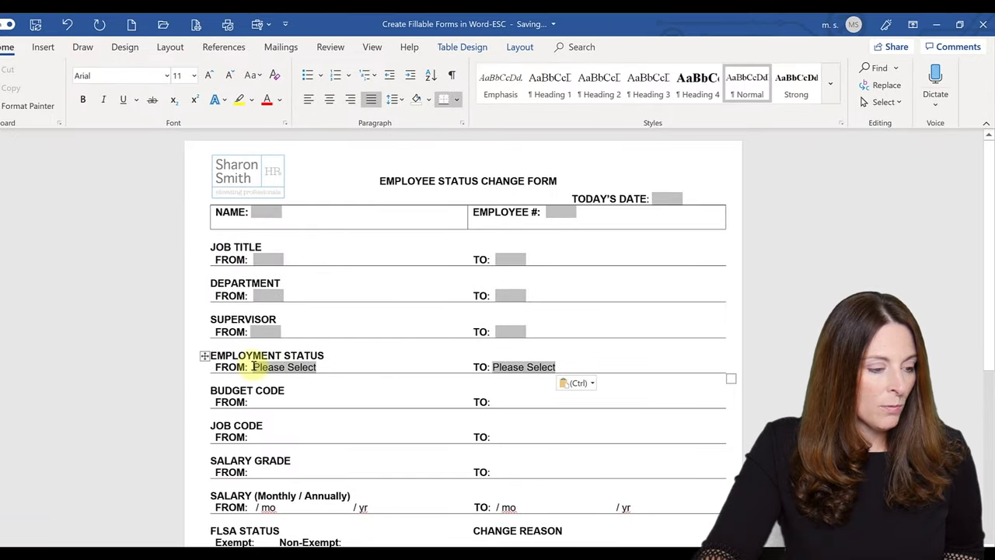
Step: Format the EMPLOYMENT STATUS drop-down field after FROM in italics with font size 12
left_click_drag(254, 365, 320, 367)
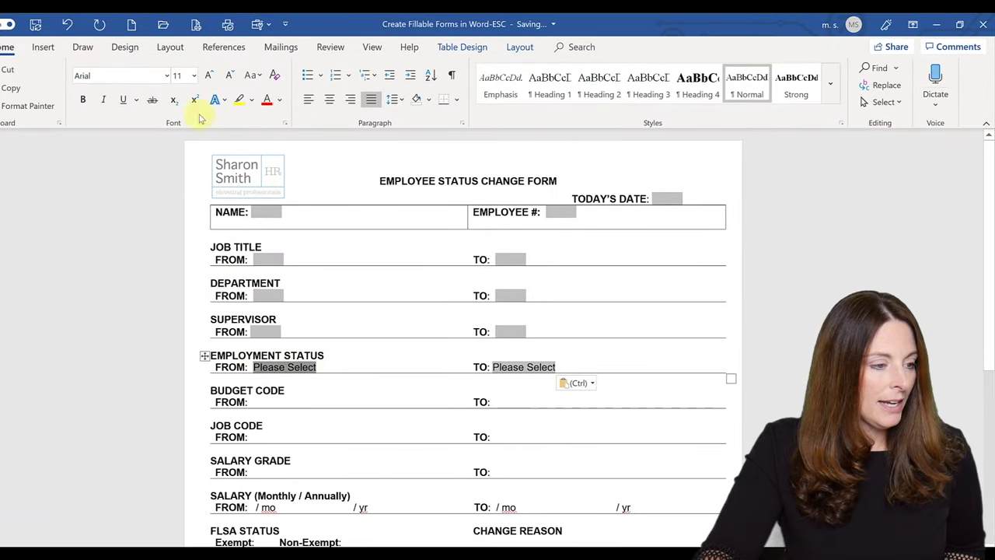
left_click(194, 75)
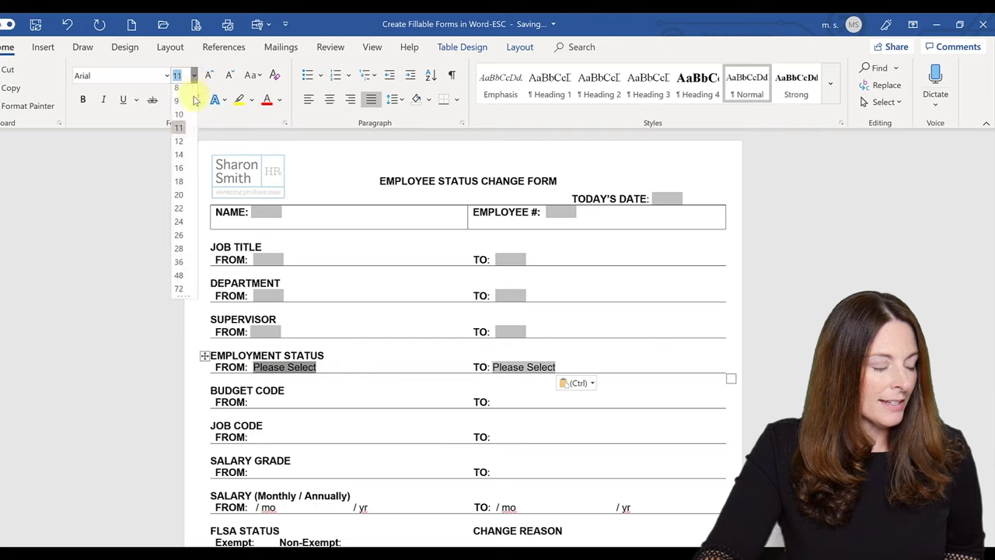
left_click(179, 141)
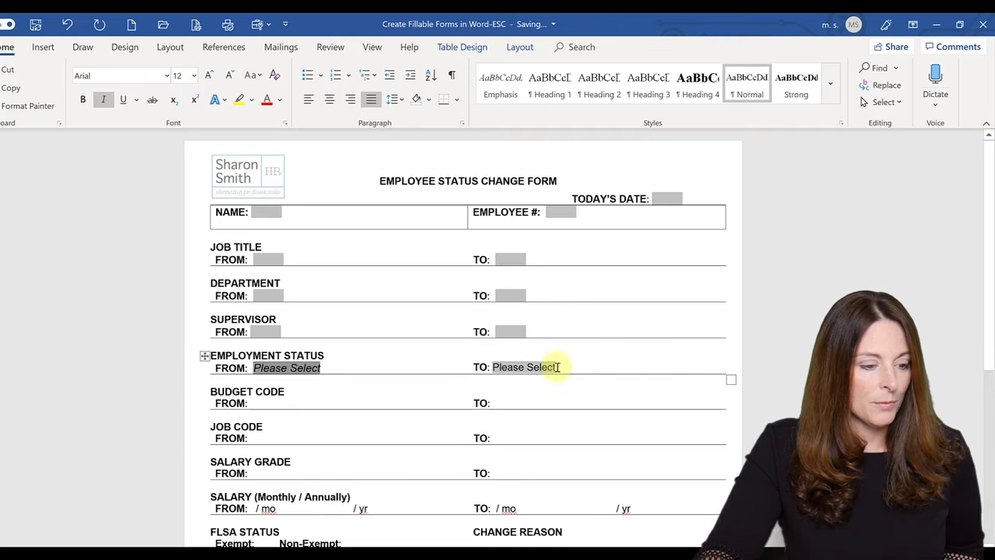
Step: Set the EMPLOYMENT STATUS drop-down field after TO to font size 12 and italic
left_click(501, 367)
left_click(552, 367)
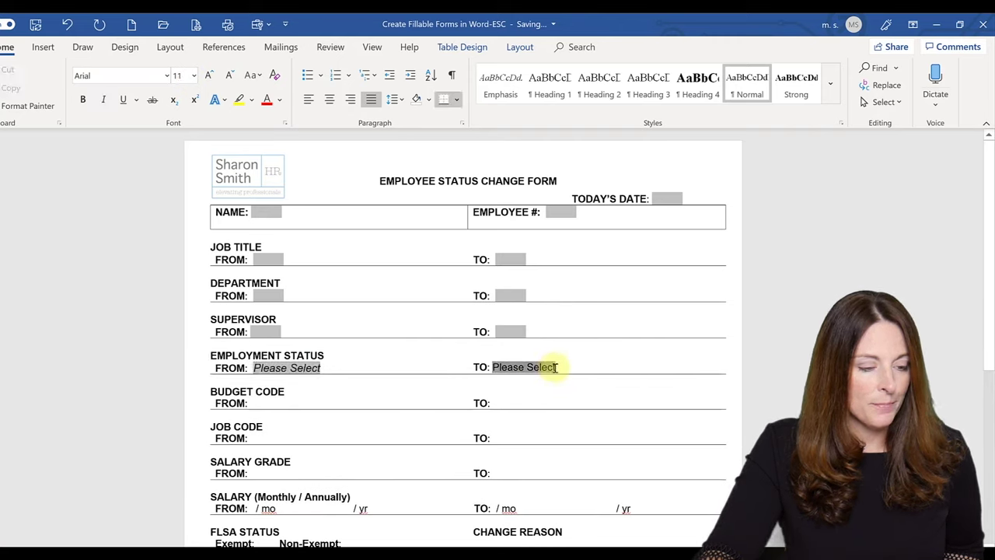
left_click(628, 374)
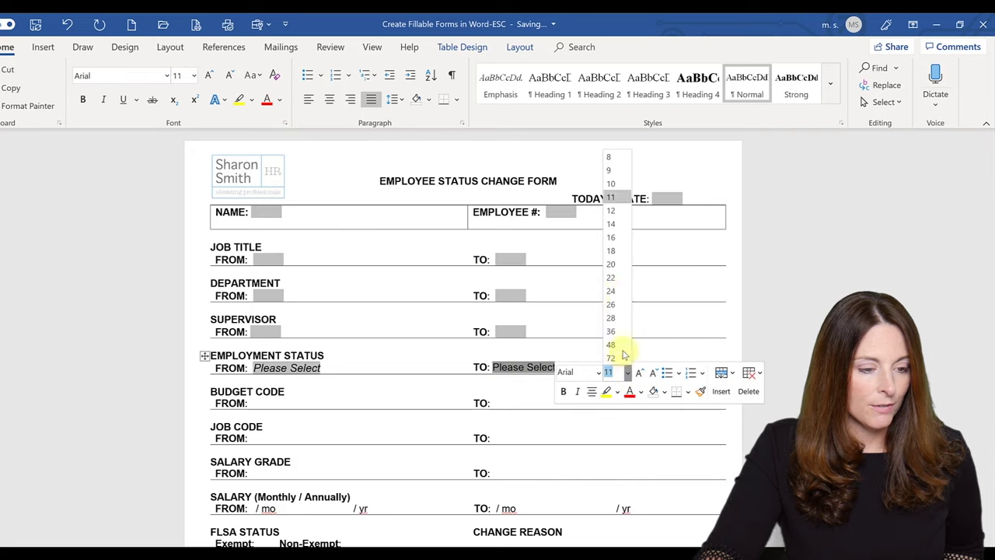
left_click(616, 244)
left_click(577, 391)
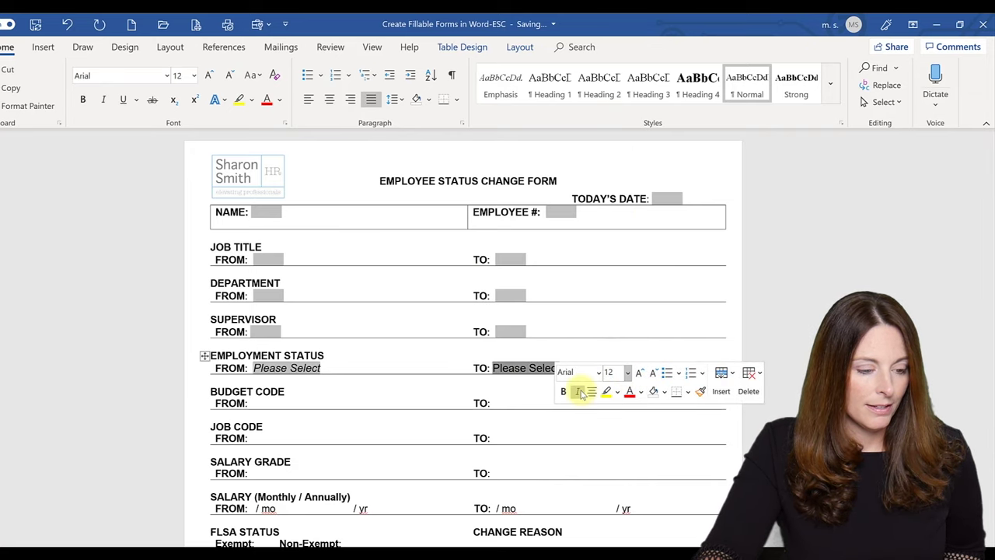
Step: Insert a legacy check box form field after Exempt in the FLSA STATUS section
scroll(460, 414, "down", 1)
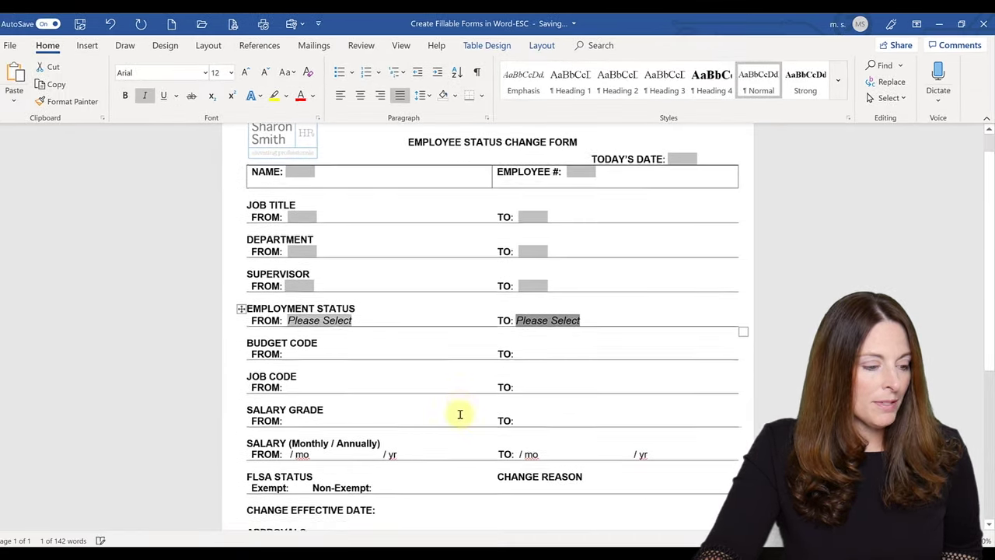
scroll(460, 414, "down", 1)
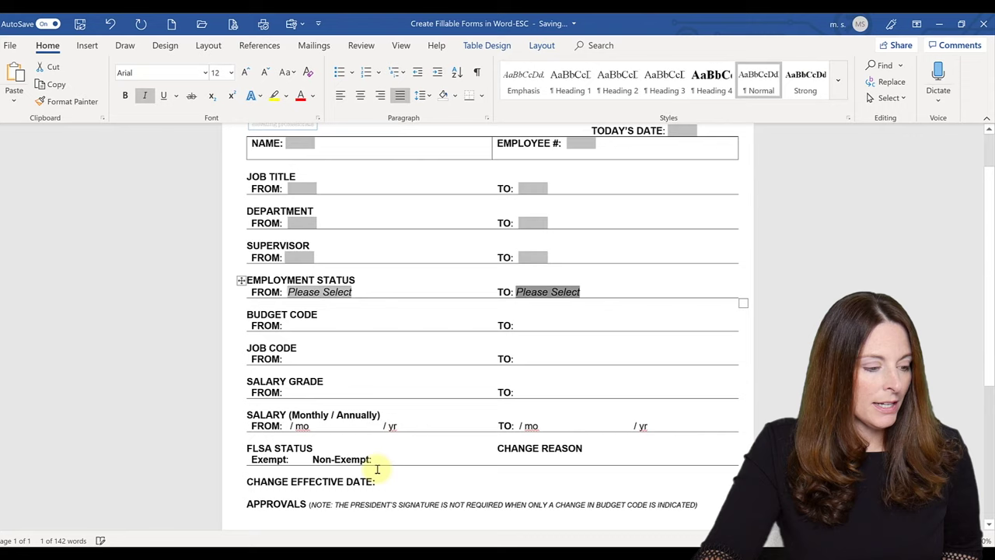
left_click(328, 458)
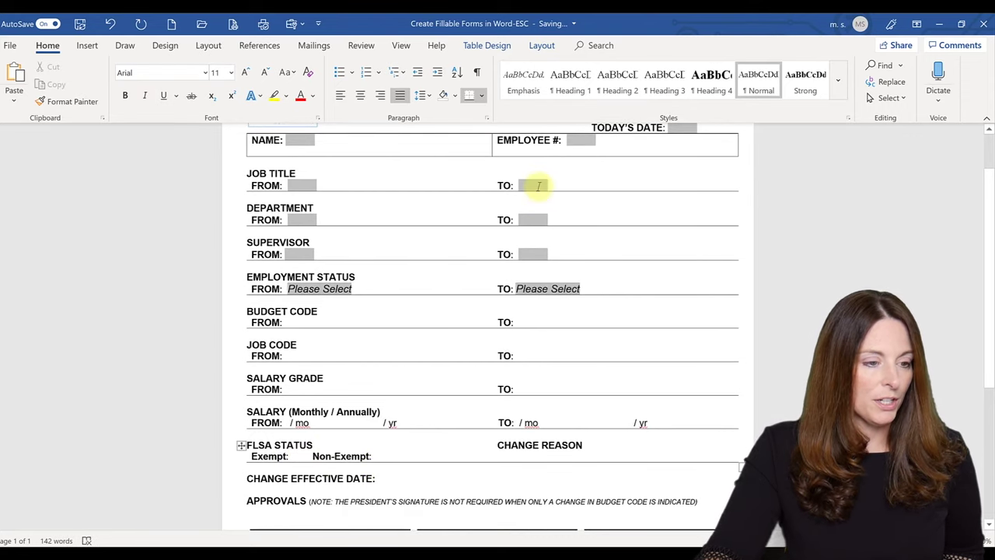
left_click(613, 48)
mouse_move(722, 88)
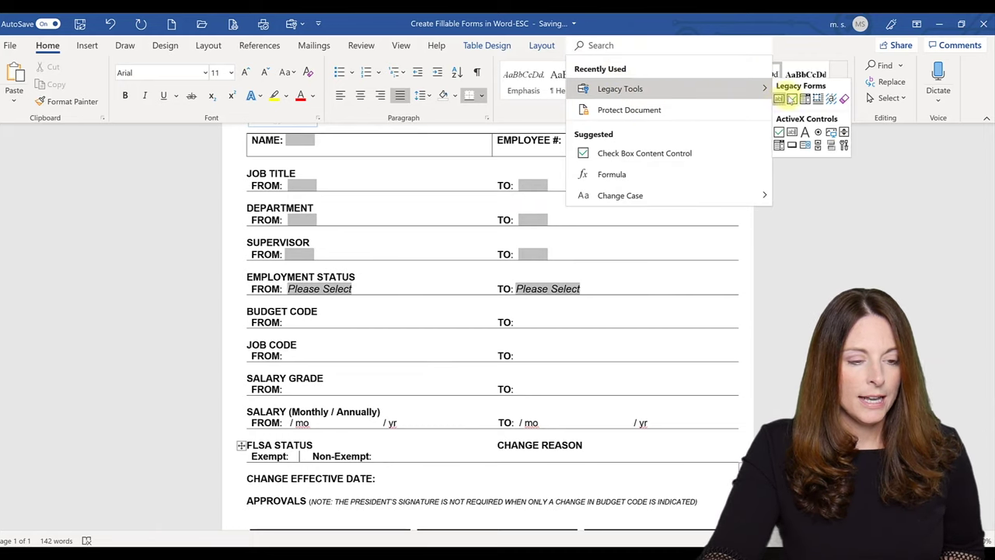
left_click(792, 99)
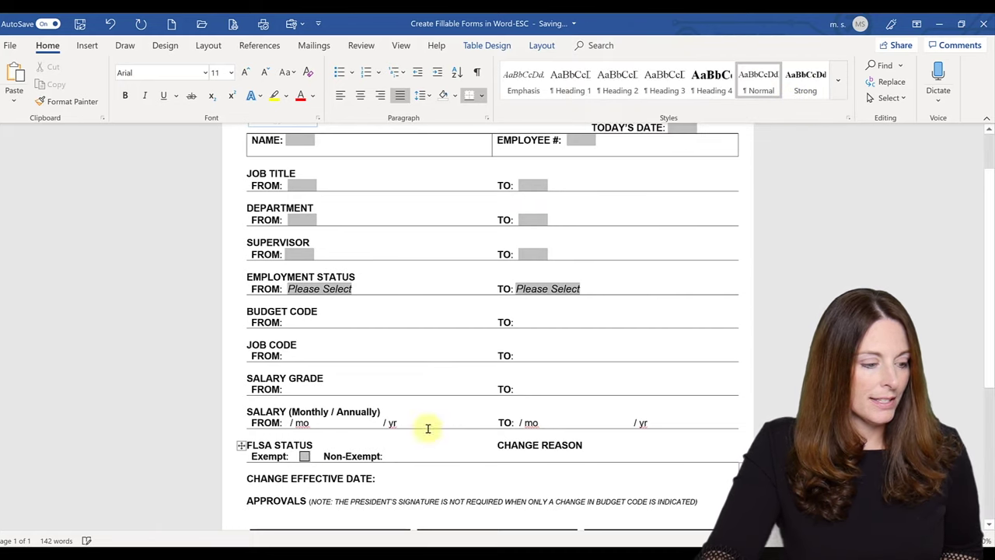
Step: Copy the Exempt check box form field and paste it after Non-Exempt
left_click(304, 457)
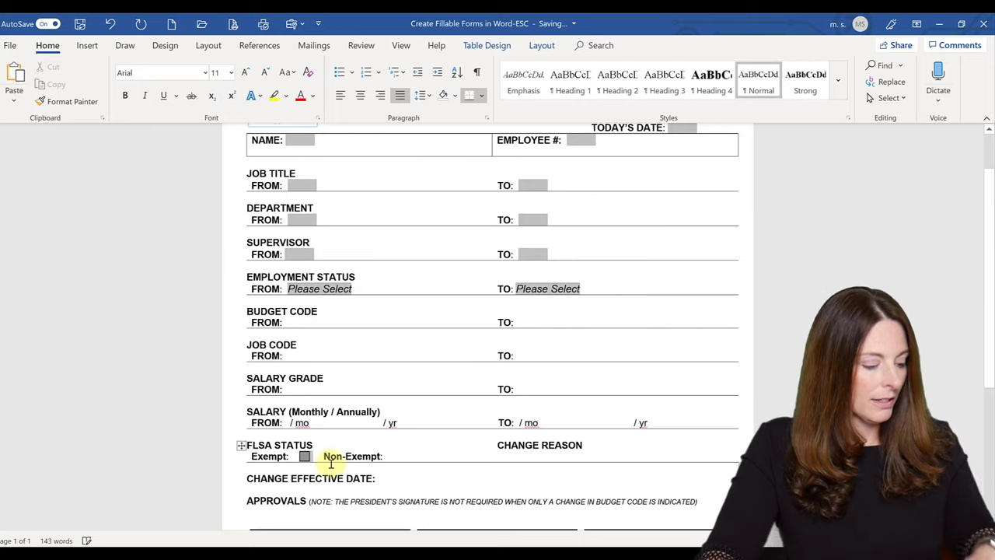
left_click(409, 456)
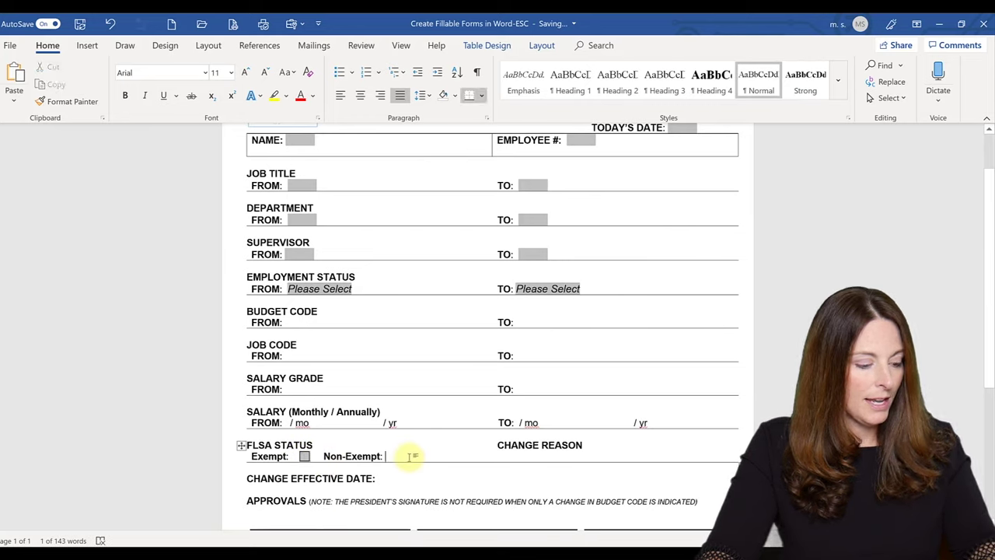
key("ctrl+v")
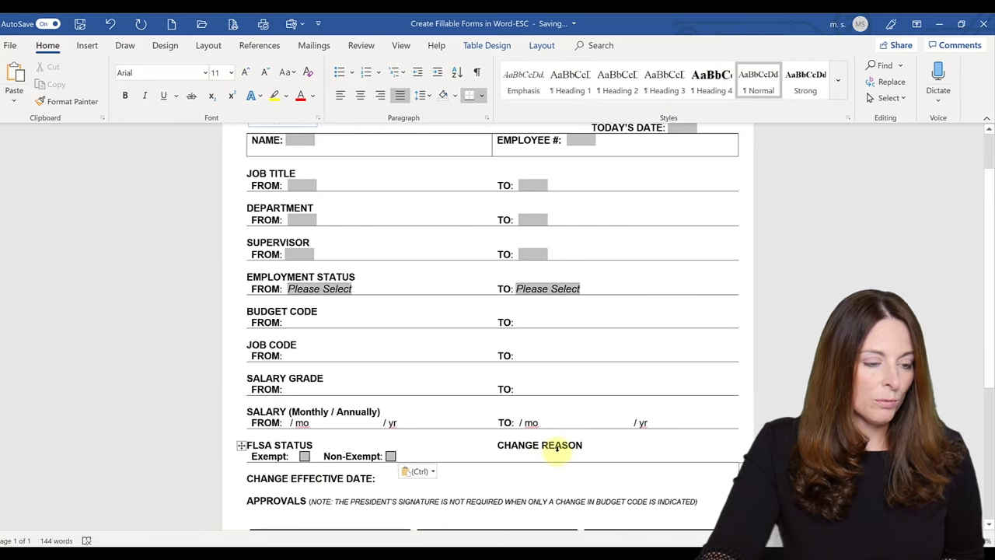
Step: Restrict the type of editing allowed in the document to Filling in forms
scroll(556, 447, "up", 3)
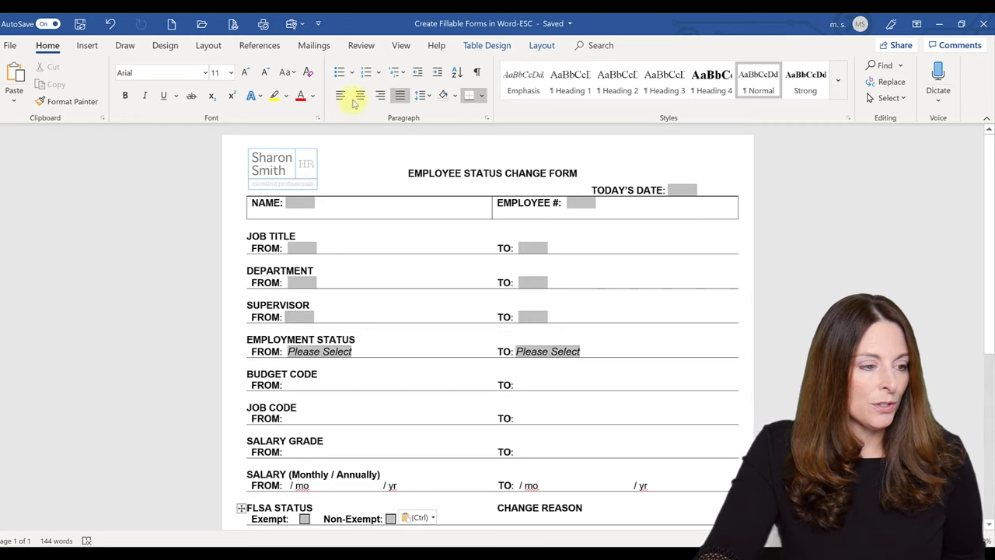
left_click(362, 46)
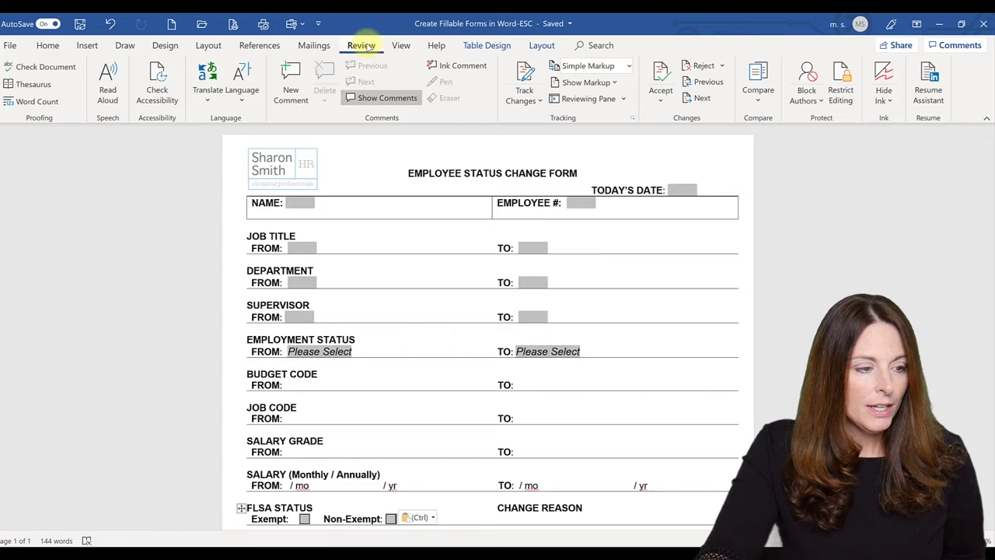
left_click(845, 102)
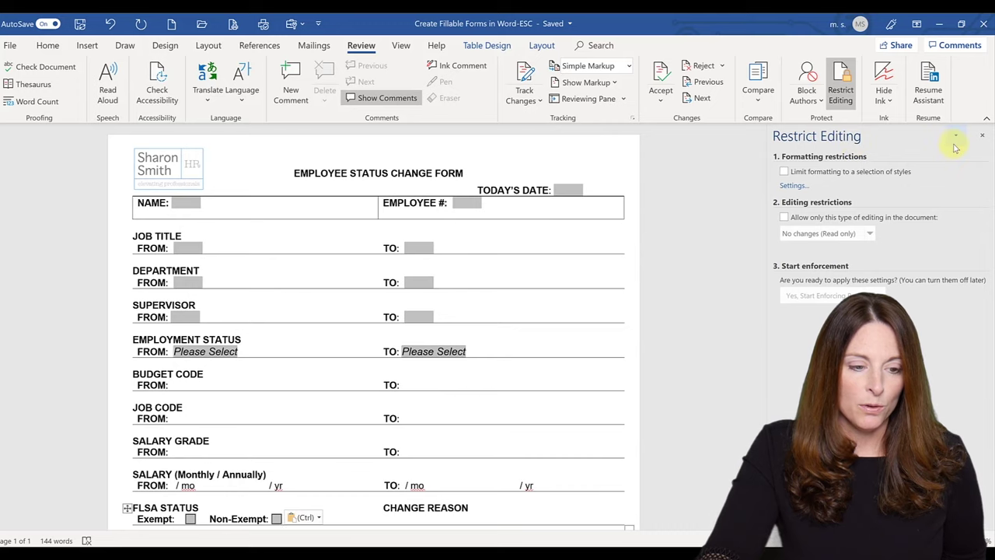
left_click(785, 218)
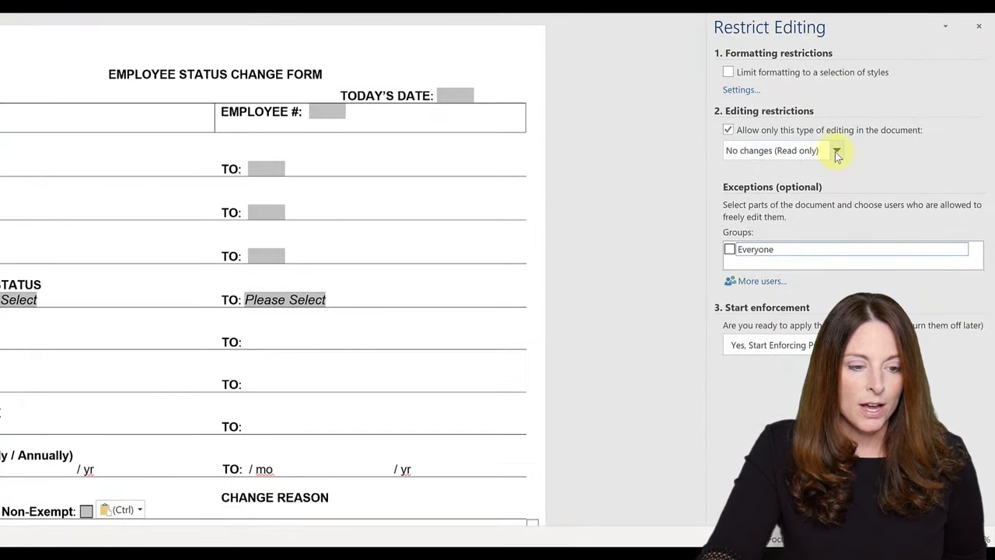
left_click(837, 153)
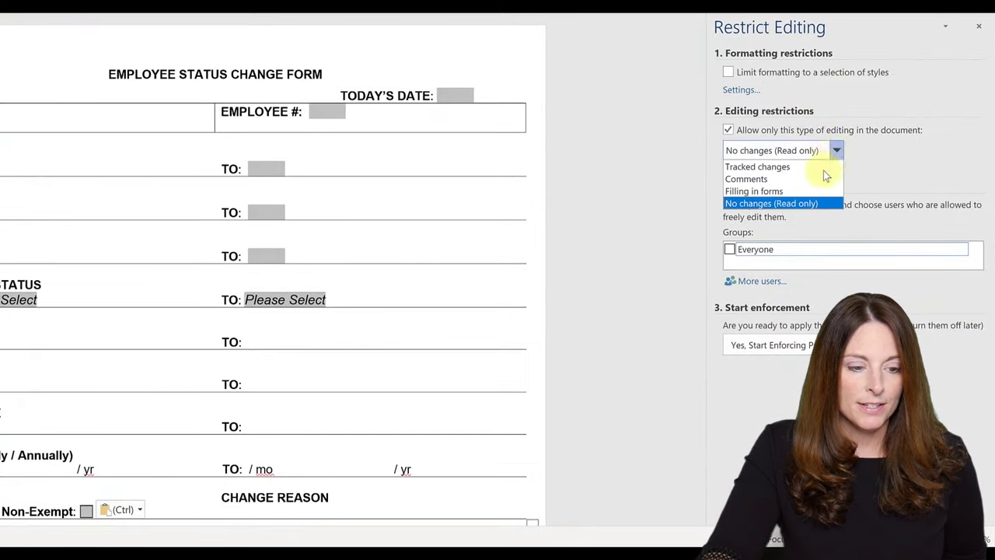
left_click(778, 191)
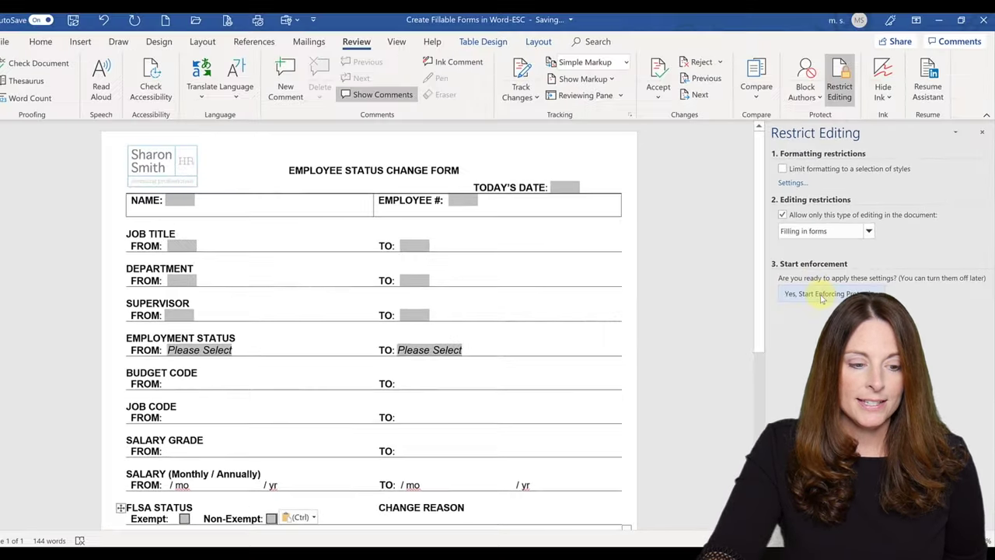
Step: Start enforcing the filling-in-forms protection on the document without setting a password
left_click(822, 296)
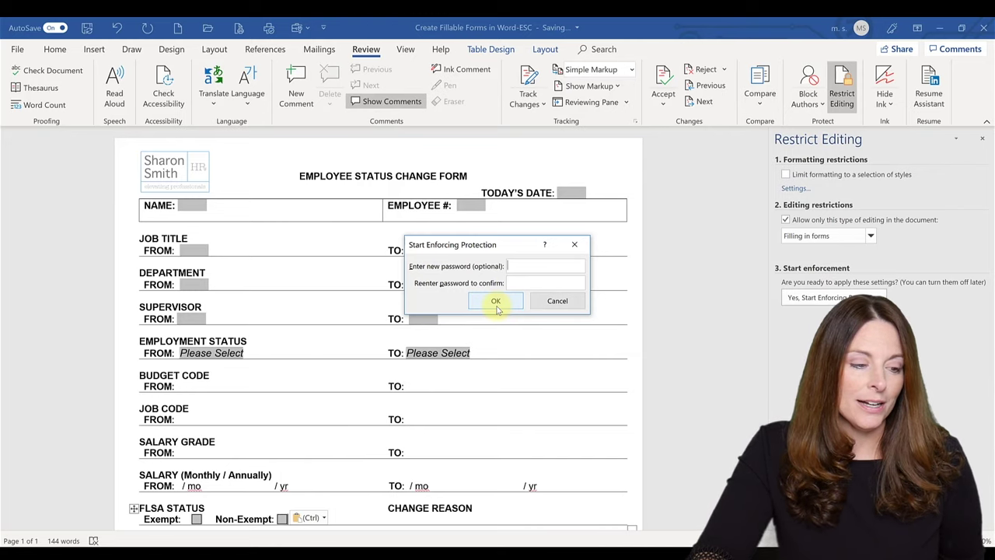
left_click(496, 308)
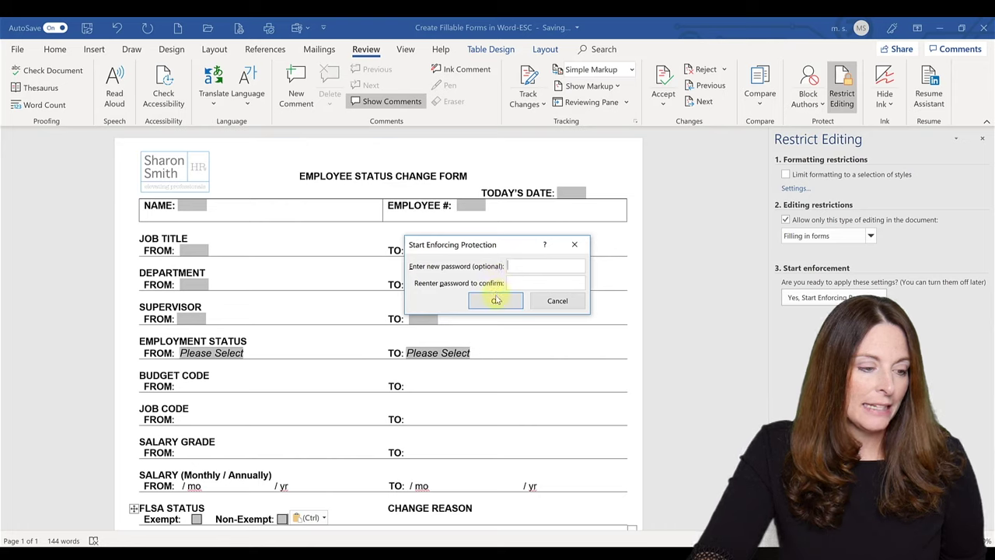
left_click(496, 302)
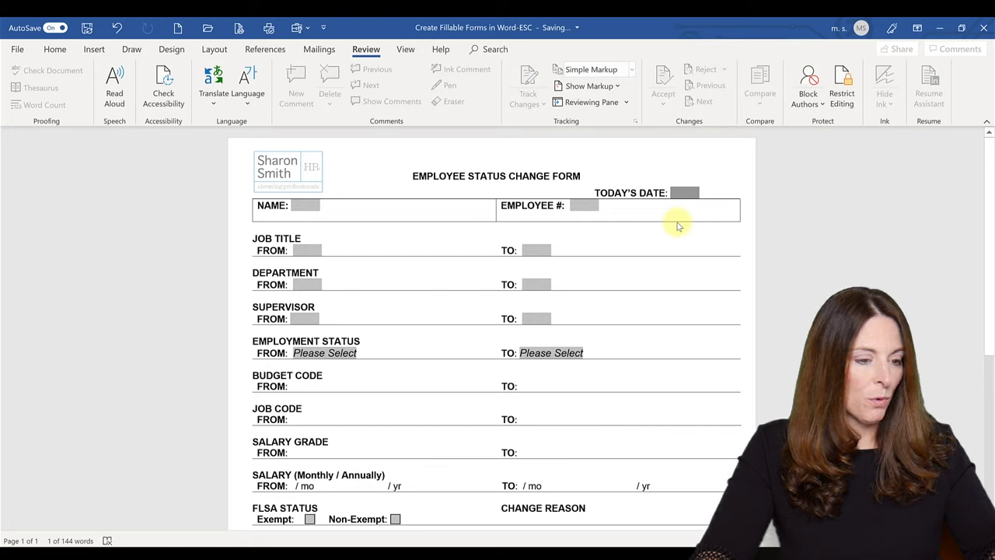
Step: Test the protected form by choosing Active in the EMPLOYMENT STATUS drop-down field after FROM
left_click(533, 206)
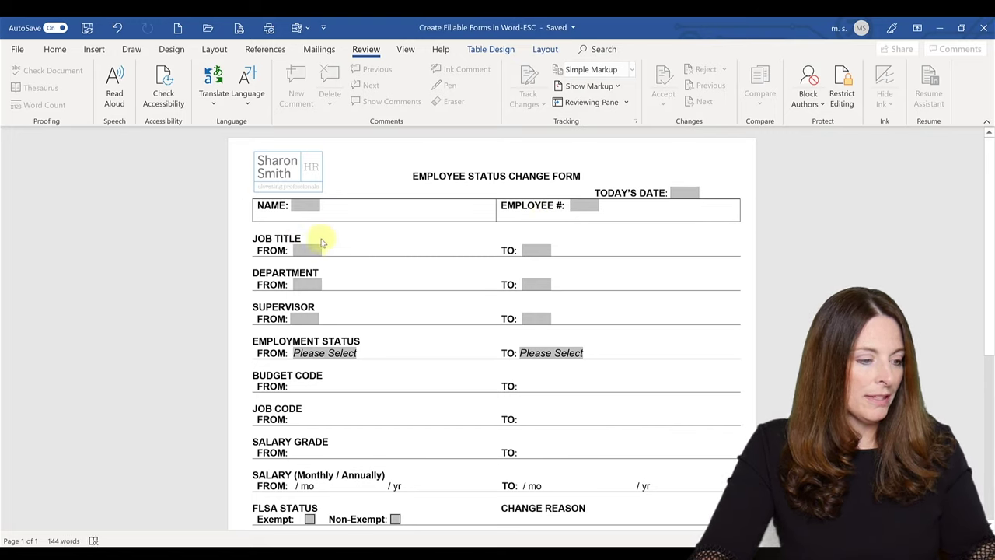
left_click(337, 354)
left_click(330, 377)
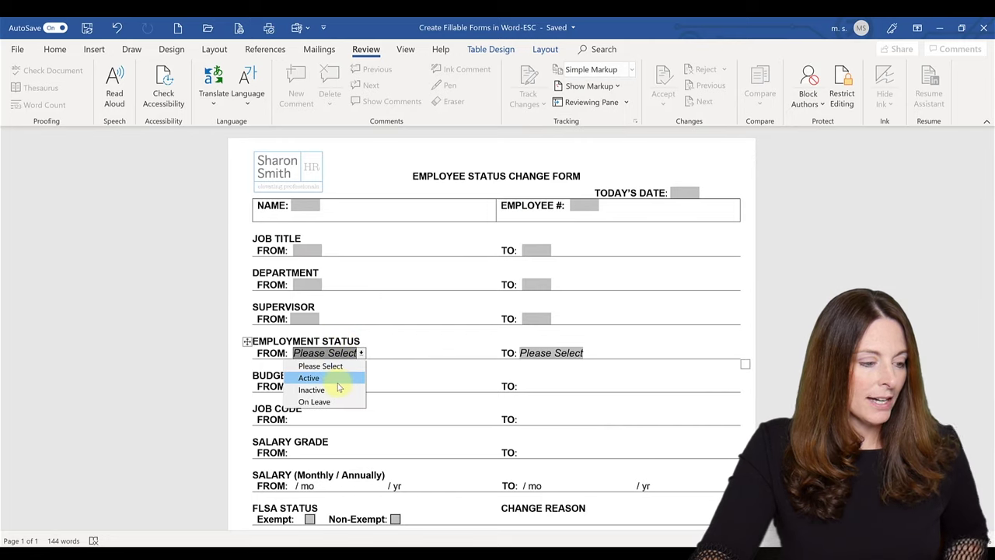
Step: Tick the Exempt check box under FLSA STATUS and enter "dfr" in the DEPARTMENT text field after FROM
left_click(309, 518)
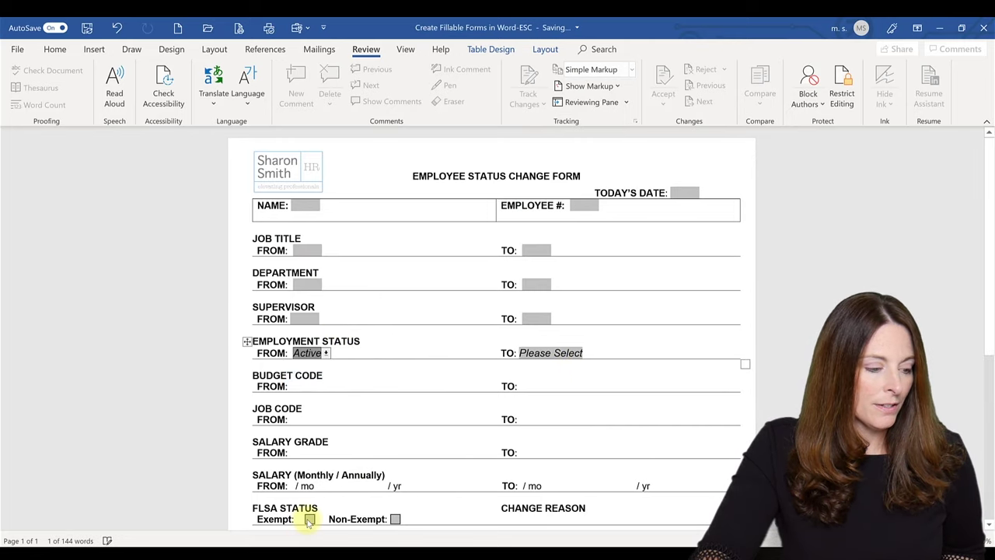
left_click(310, 285)
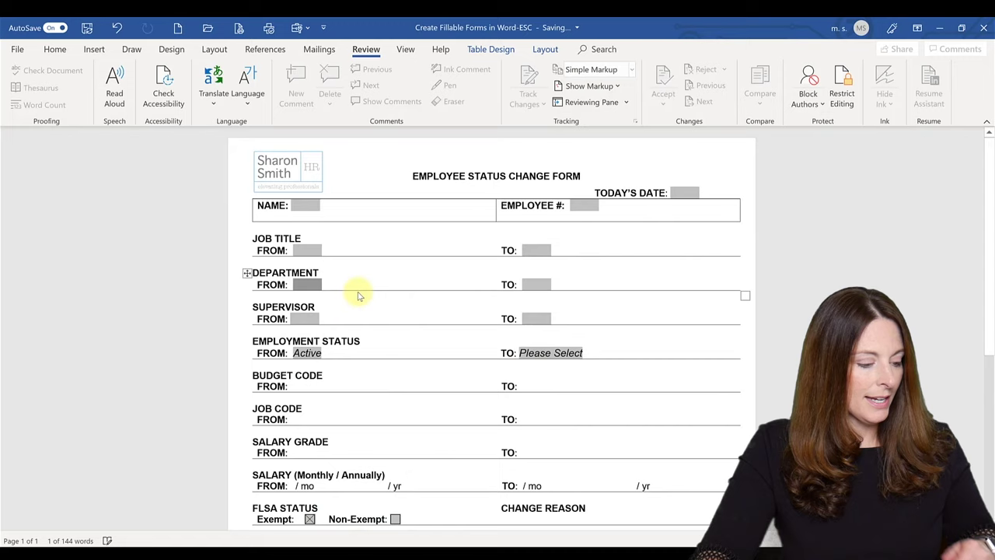
type("dfr")
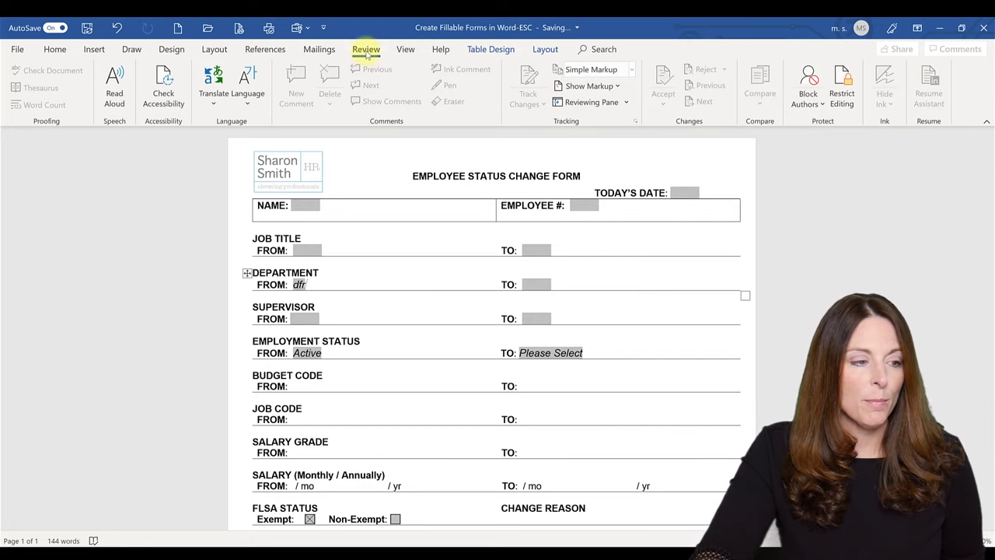
Step: Stop the document's editing protection so the form can be edited again
left_click(842, 95)
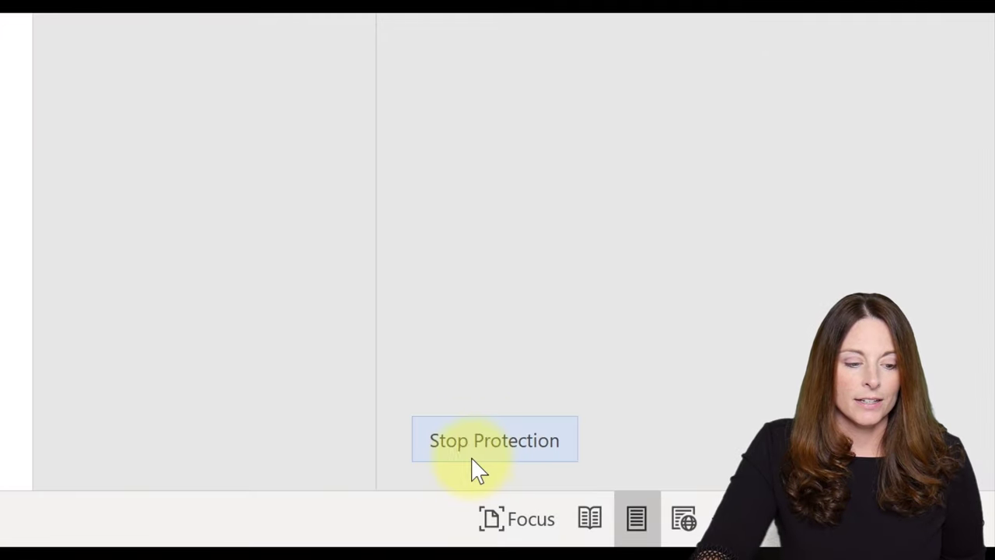
left_click(474, 451)
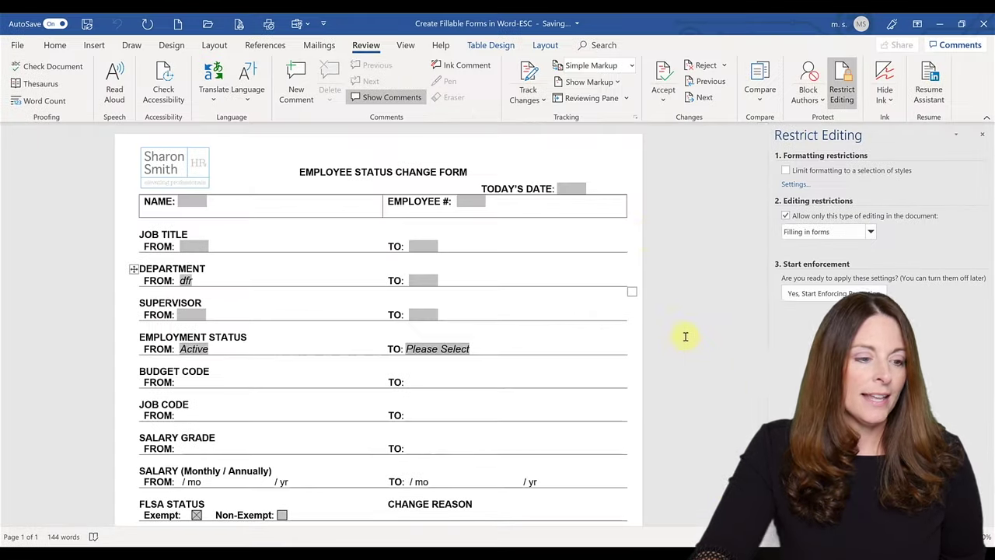